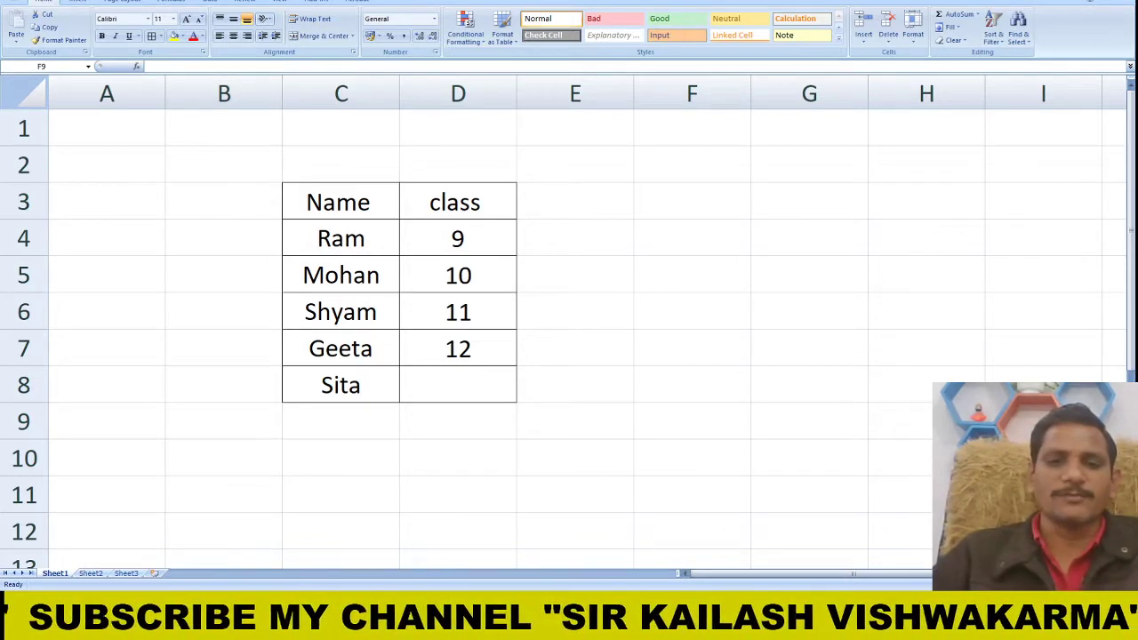
# Look over the sheet, selecting empty cells F3 and F4 and the names Ram and Mohan in C4:C5.
pyautogui.click(692, 421)
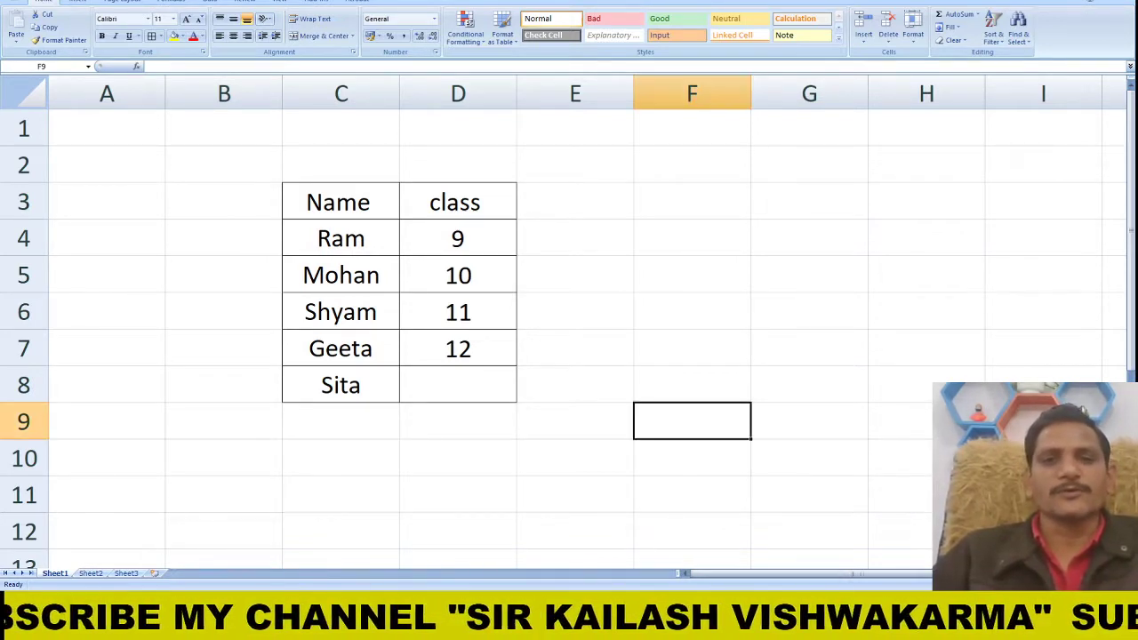
pyautogui.click(676, 208)
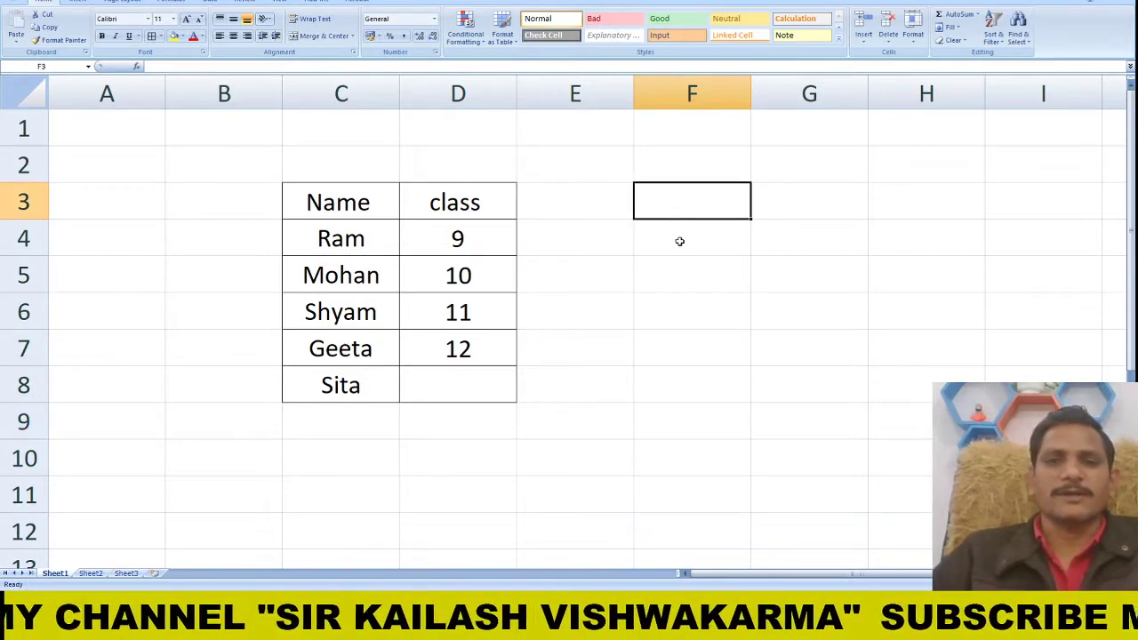
pyautogui.doubleClick(679, 241)
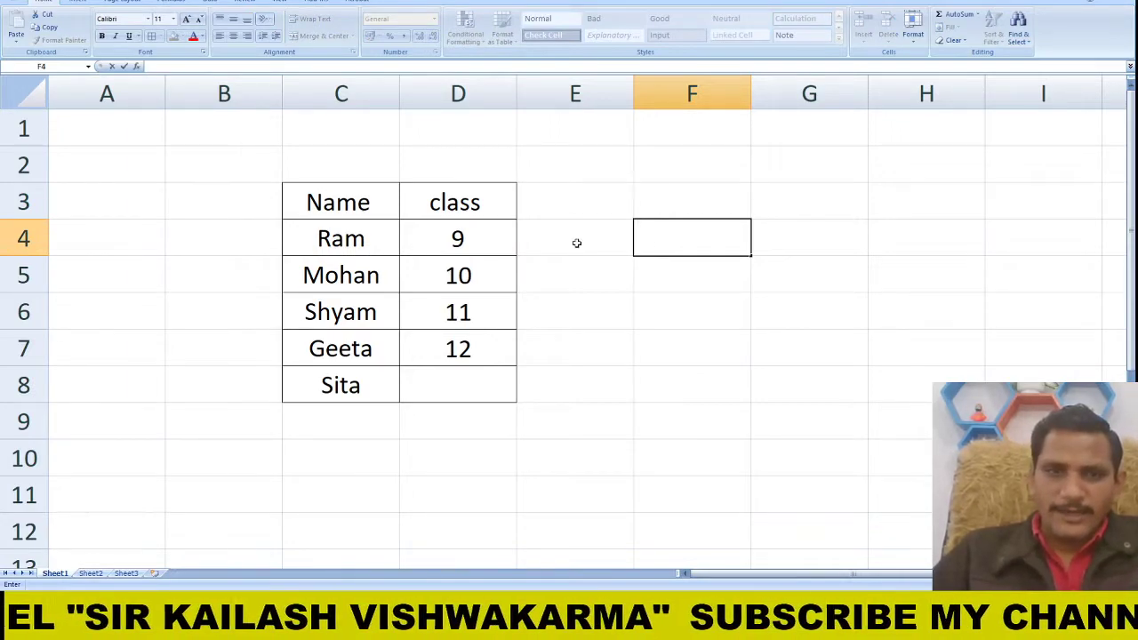
pyautogui.click(362, 241)
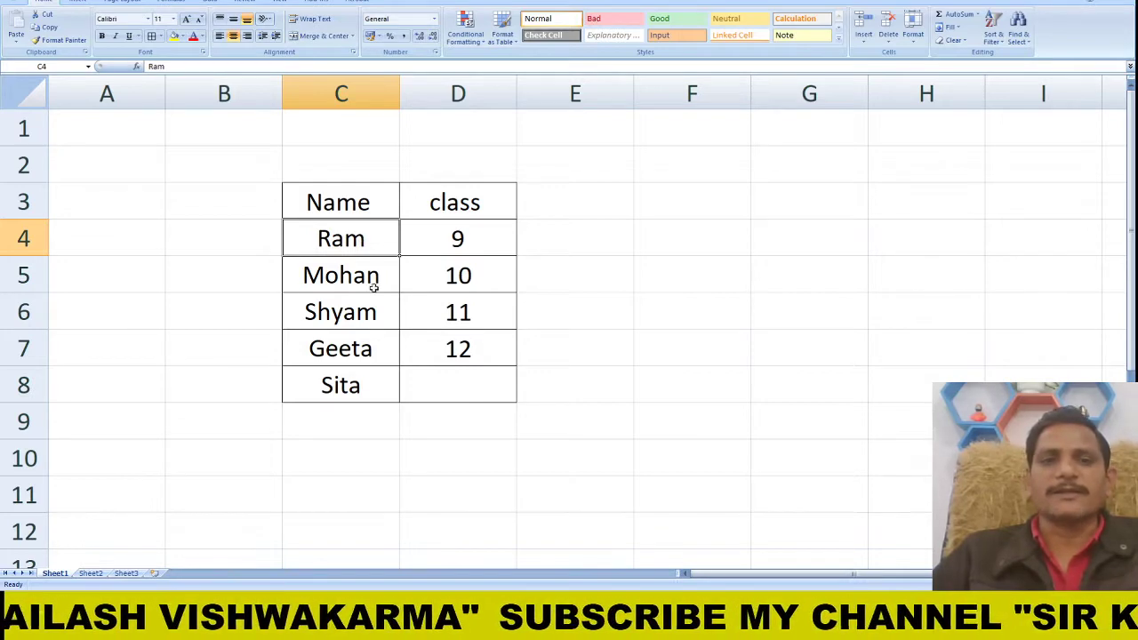
pyautogui.click(373, 279)
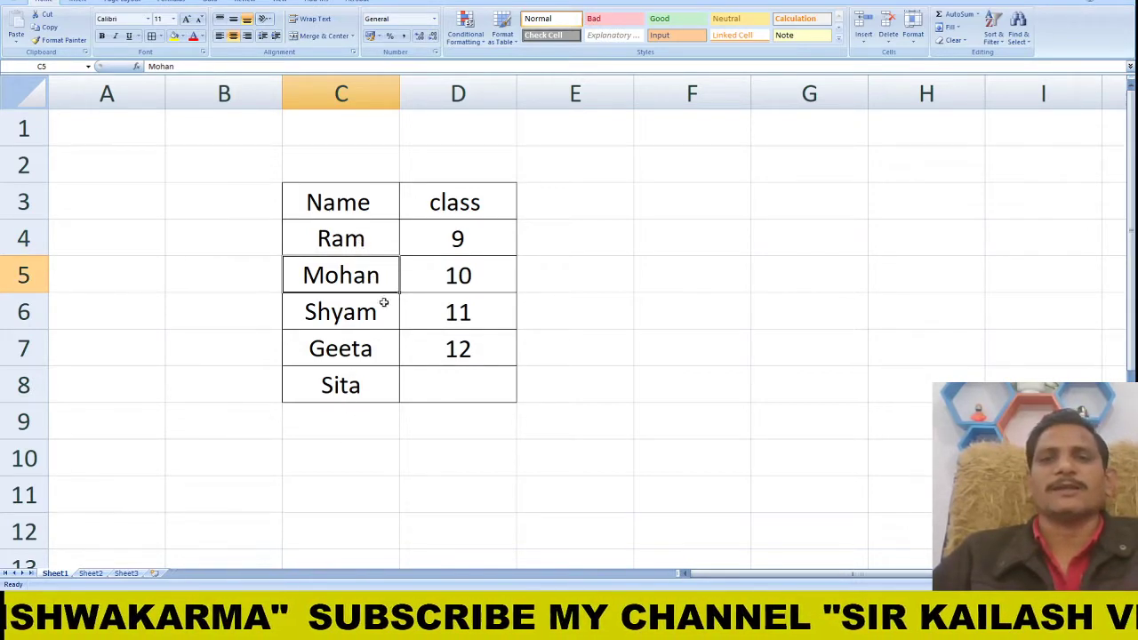
# Enter =UPPER(C4) in F4 so it displays RAM.
pyautogui.click(689, 235)
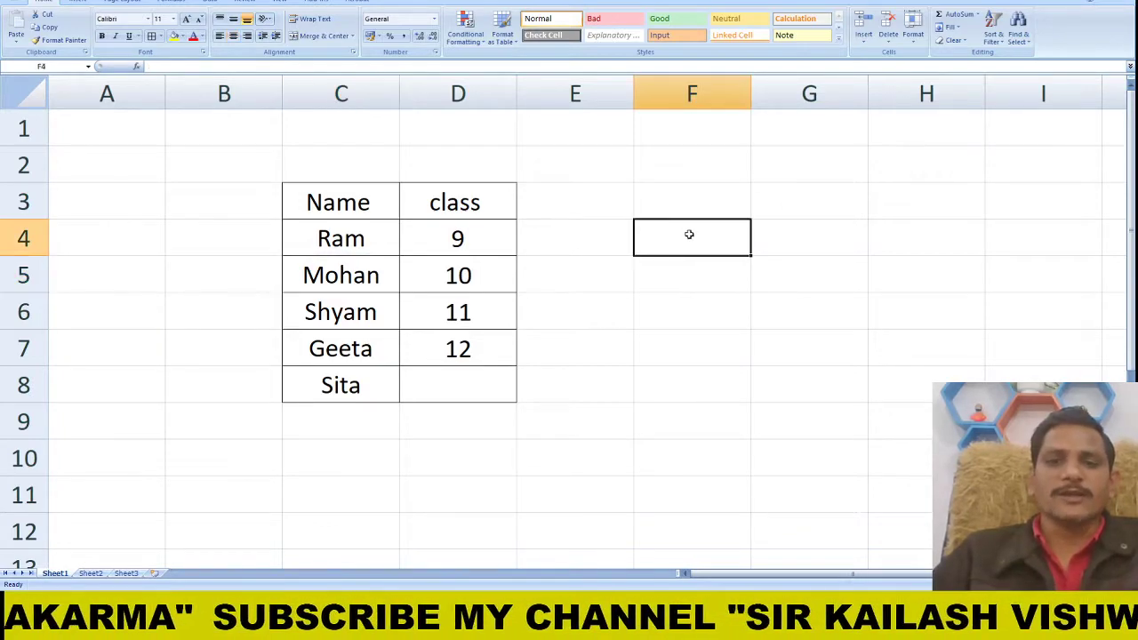
pyautogui.write('=')
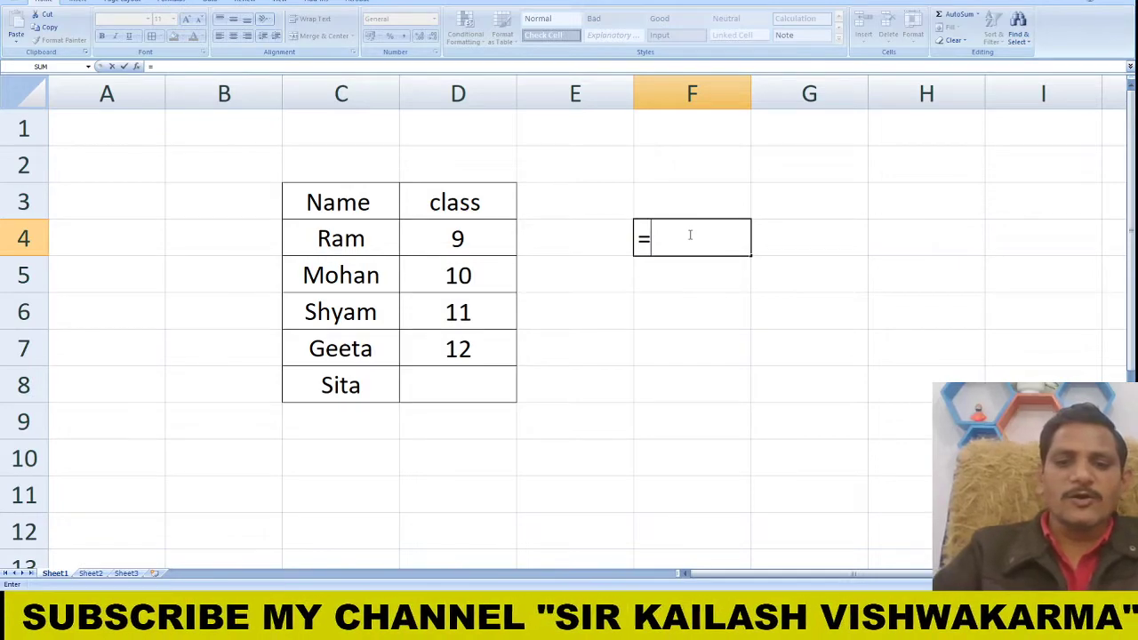
pyautogui.write('u')
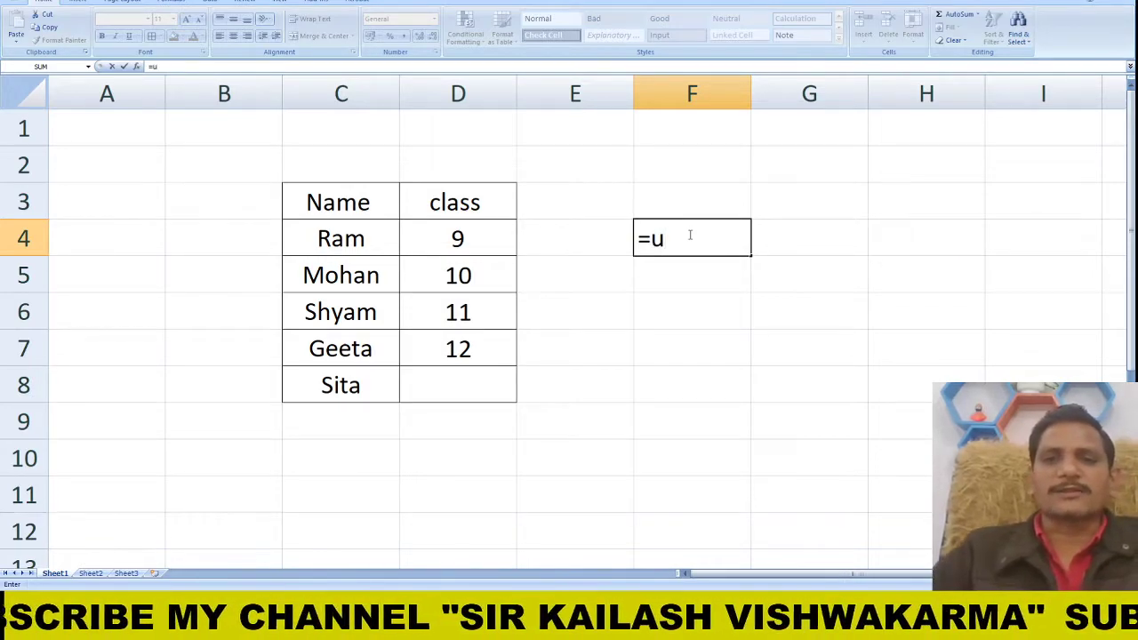
pyautogui.write('pper')
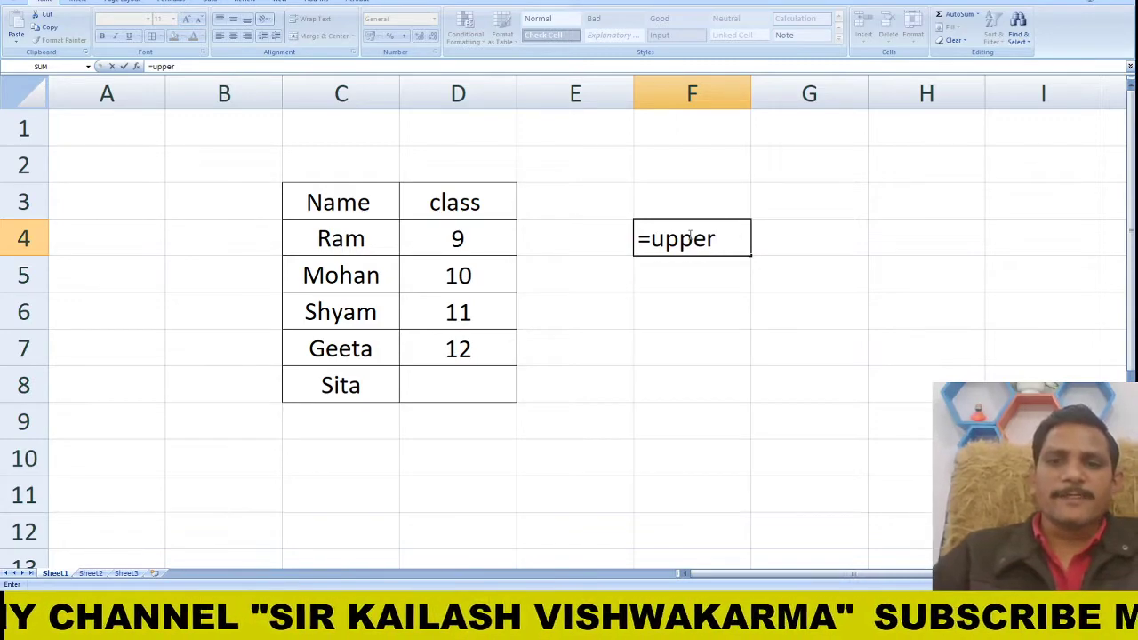
pyautogui.press('Tab')
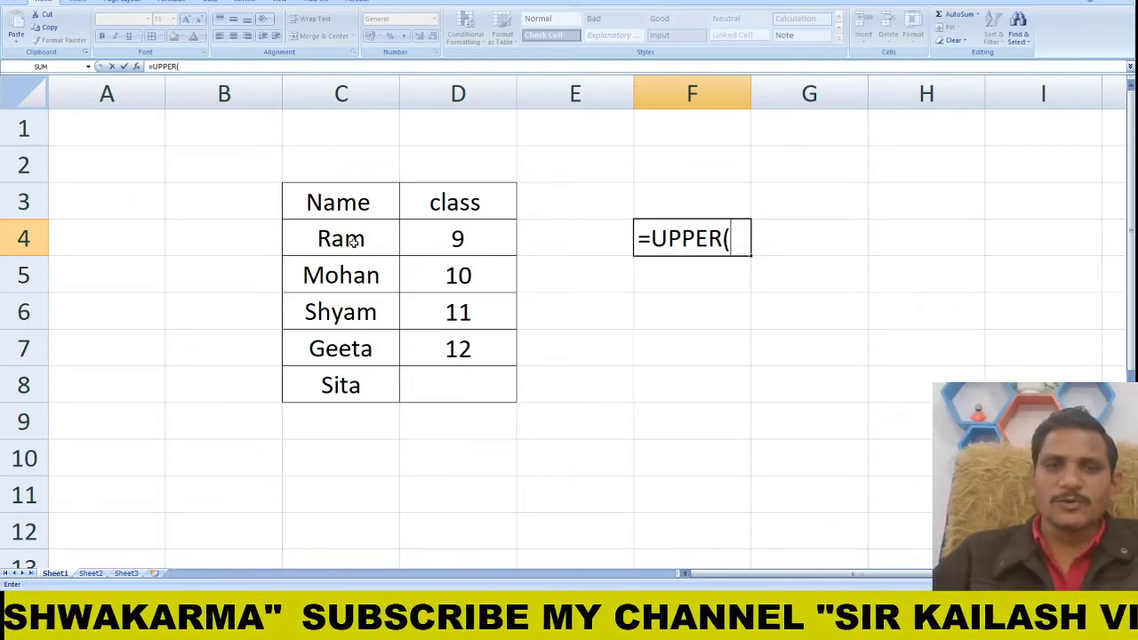
pyautogui.click(353, 242)
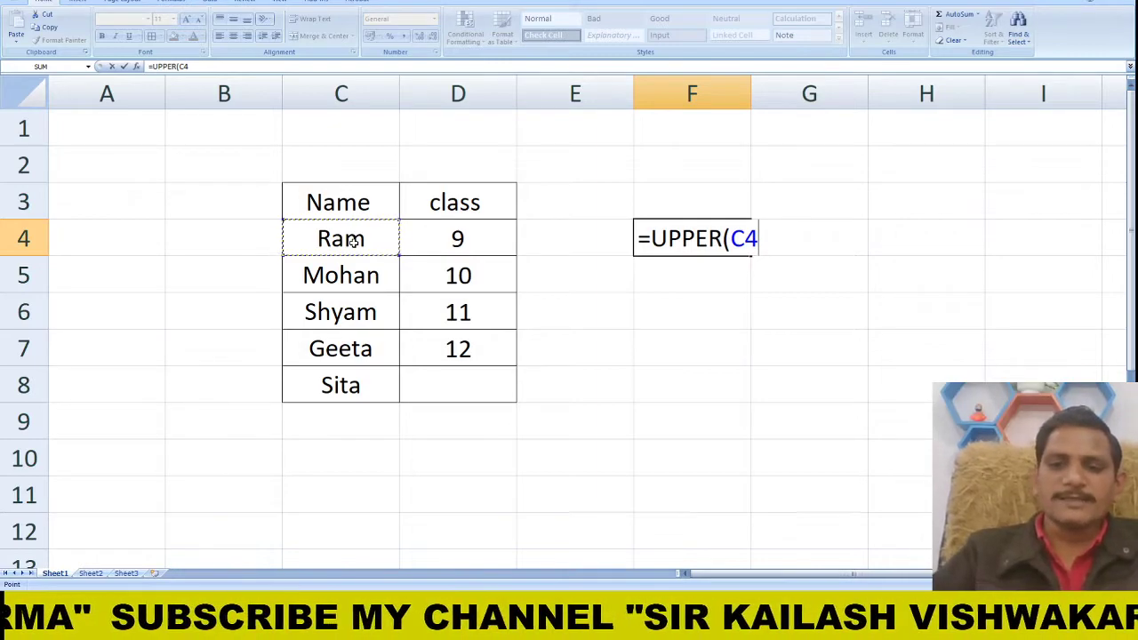
pyautogui.write(')')
pyautogui.press('Return')
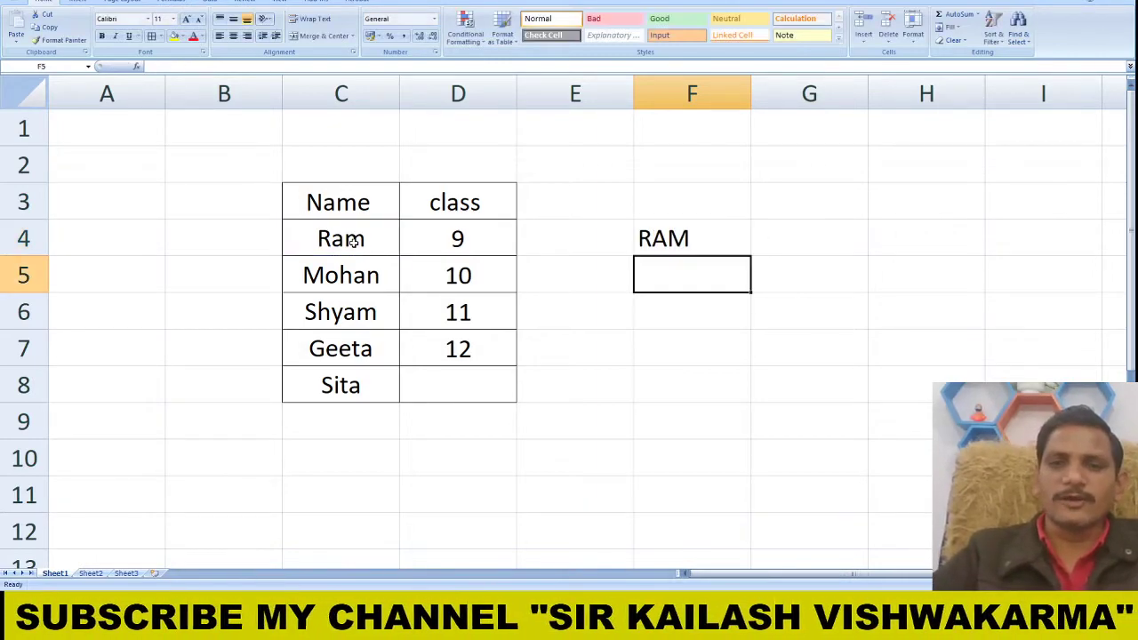
# Fill the UPPER formula from F4 down to F8 and select the results RAM through SITA.
pyautogui.click(703, 237)
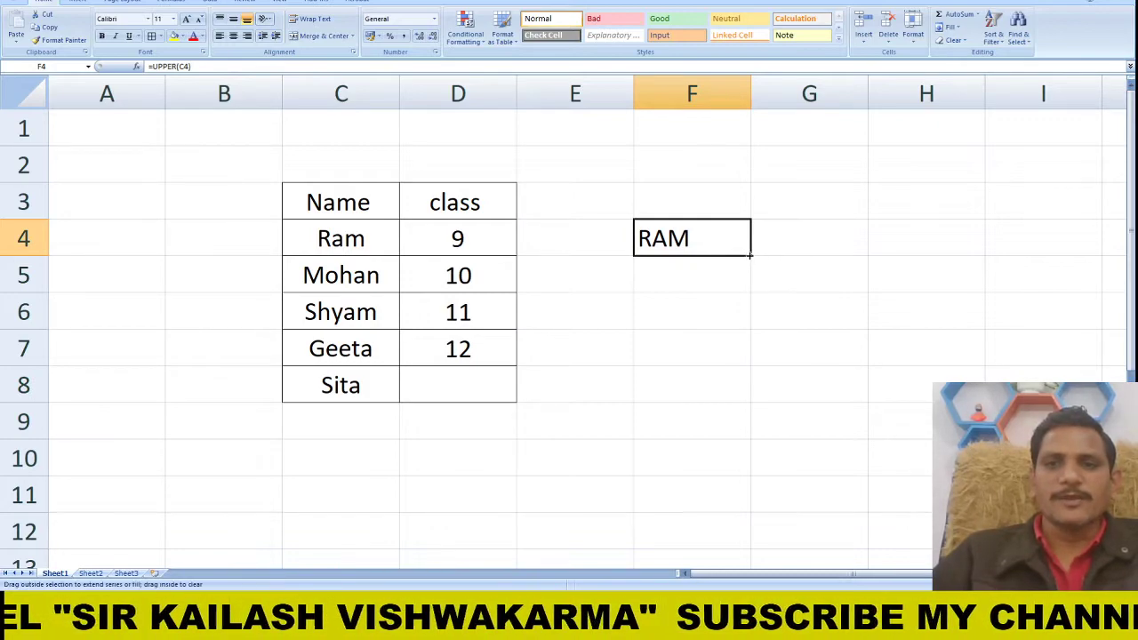
pyautogui.moveTo(750, 256); pyautogui.dragTo(725, 400)
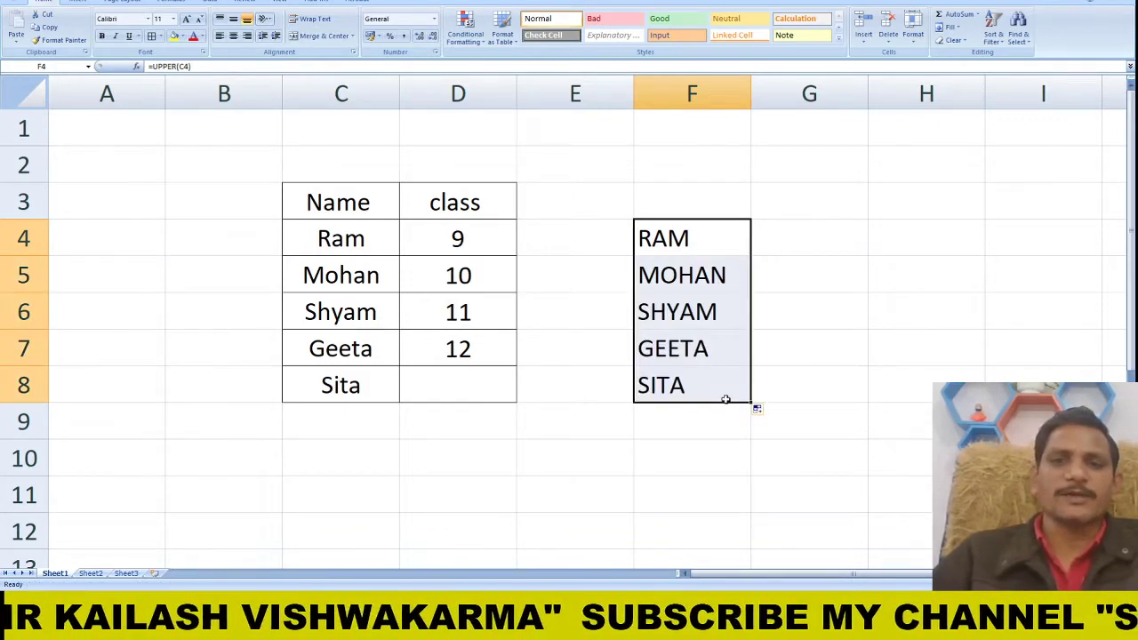
pyautogui.click(801, 237)
pyautogui.moveTo(708, 240); pyautogui.dragTo(699, 389)
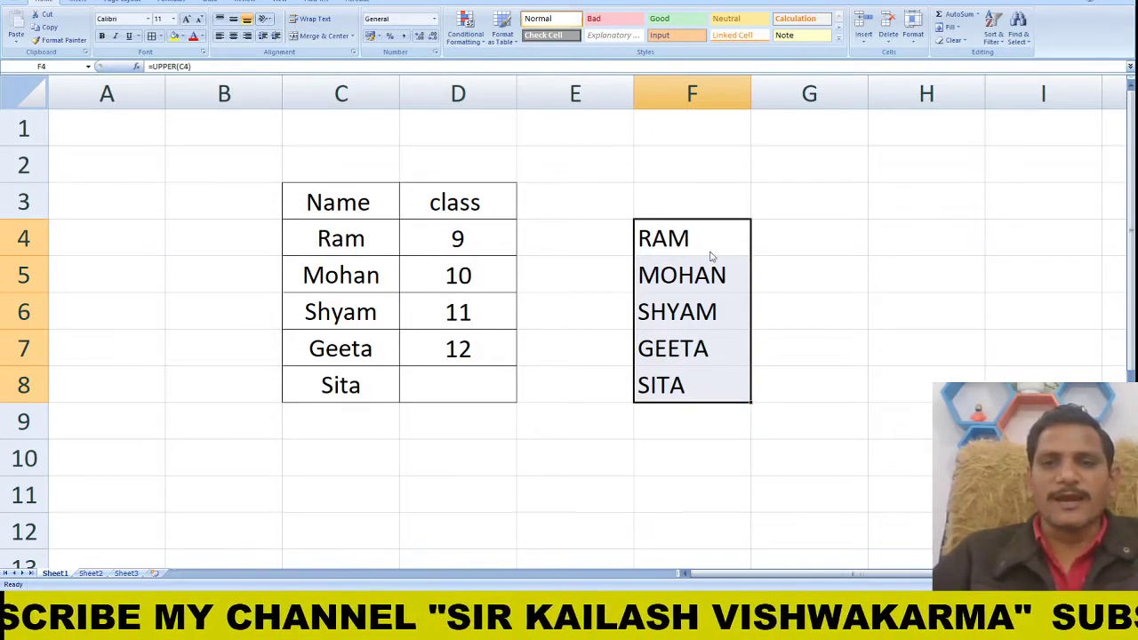
# Copy F4:F8, paste at C4, undo the #REF! errors, and return to F4.
pyautogui.hotkey('ctrl', 'c')
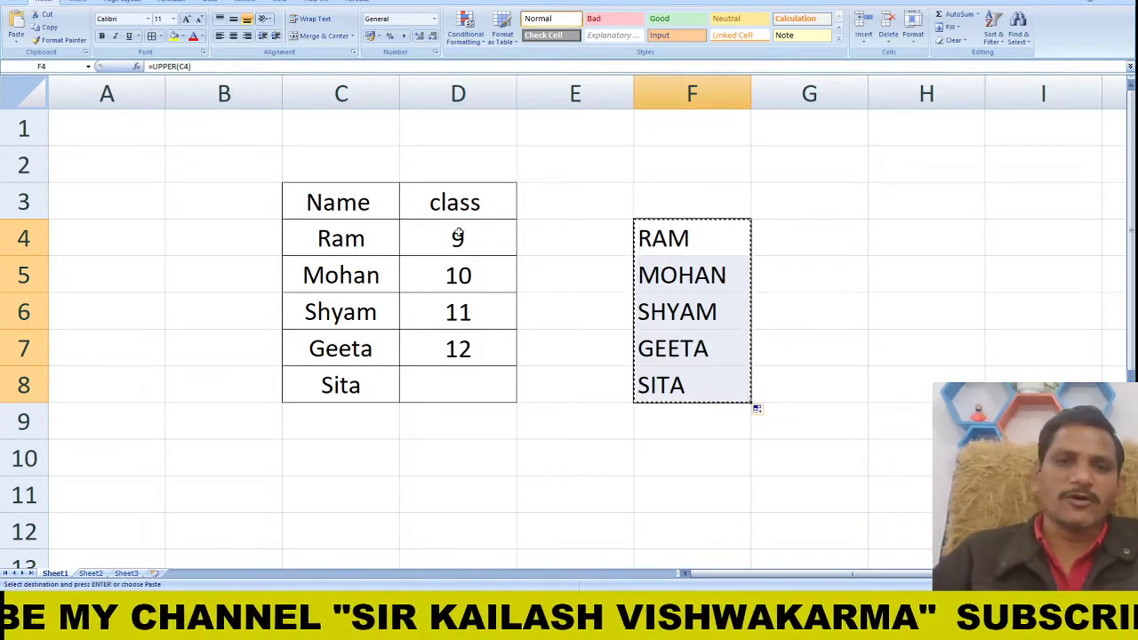
pyautogui.click(370, 242)
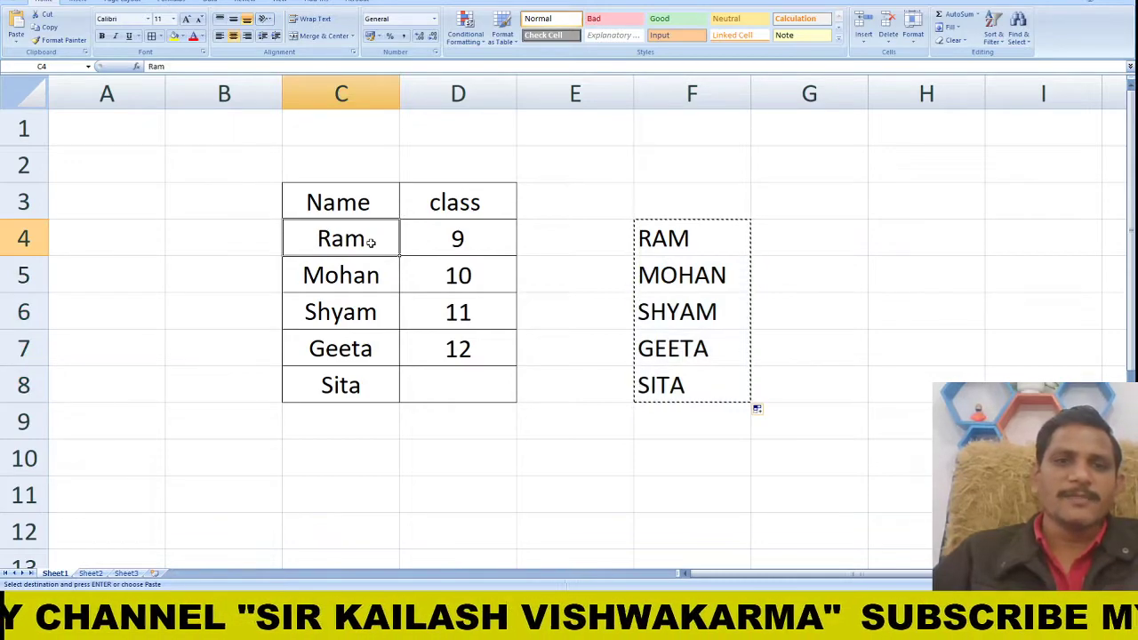
pyautogui.hotkey('ctrl', 'v')
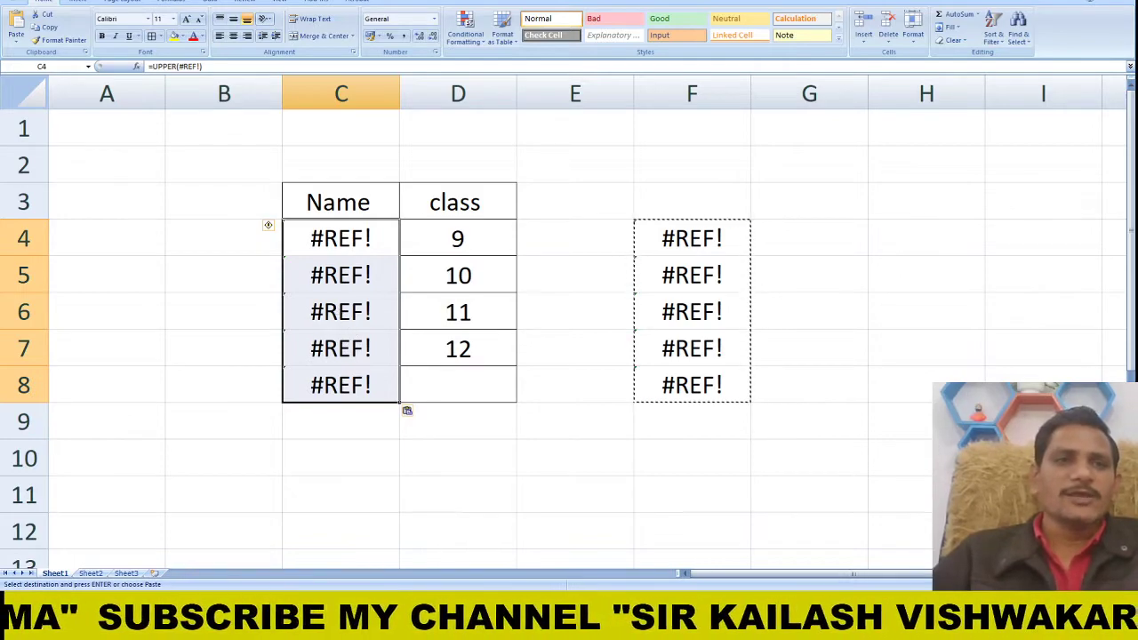
pyautogui.hotkey('ctrl', 'z')
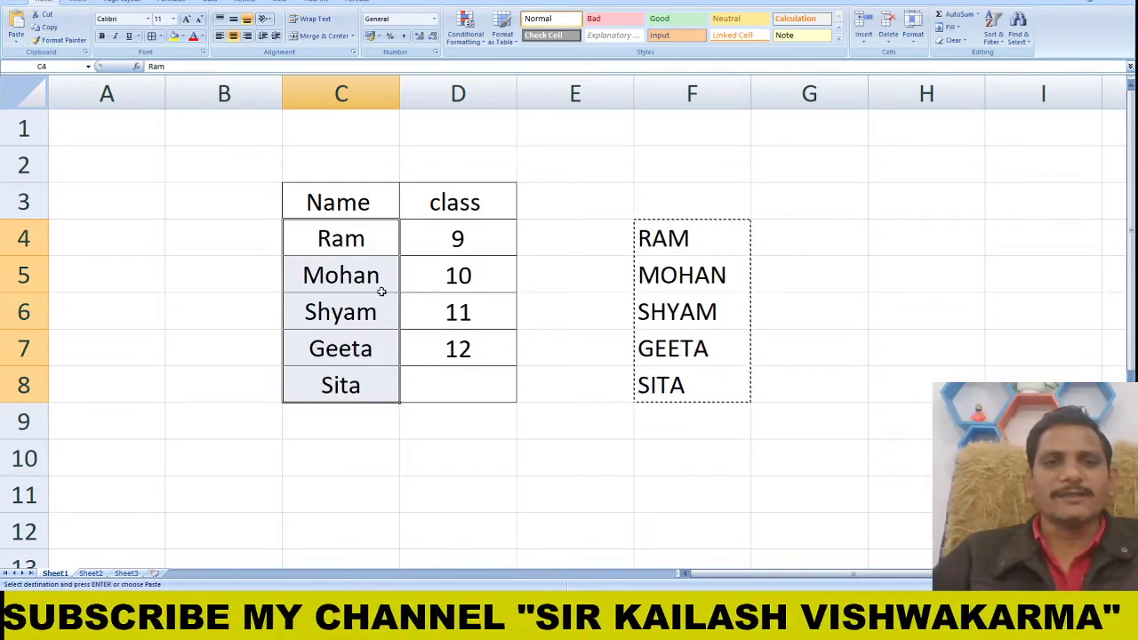
pyautogui.click(691, 248)
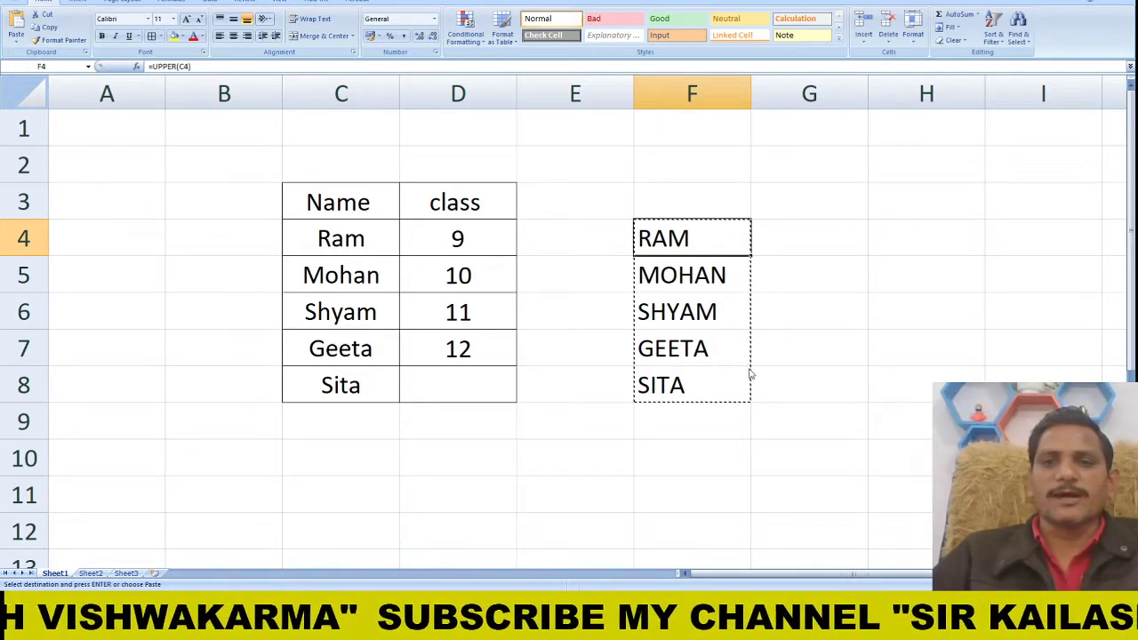
# Paste the copied uppercase names back onto F4:F8 as plain values.
pyautogui.keyDown('shift'); pyautogui.click(750, 374); pyautogui.keyUp('shift')
pyautogui.hotkey('ctrl', 'v')
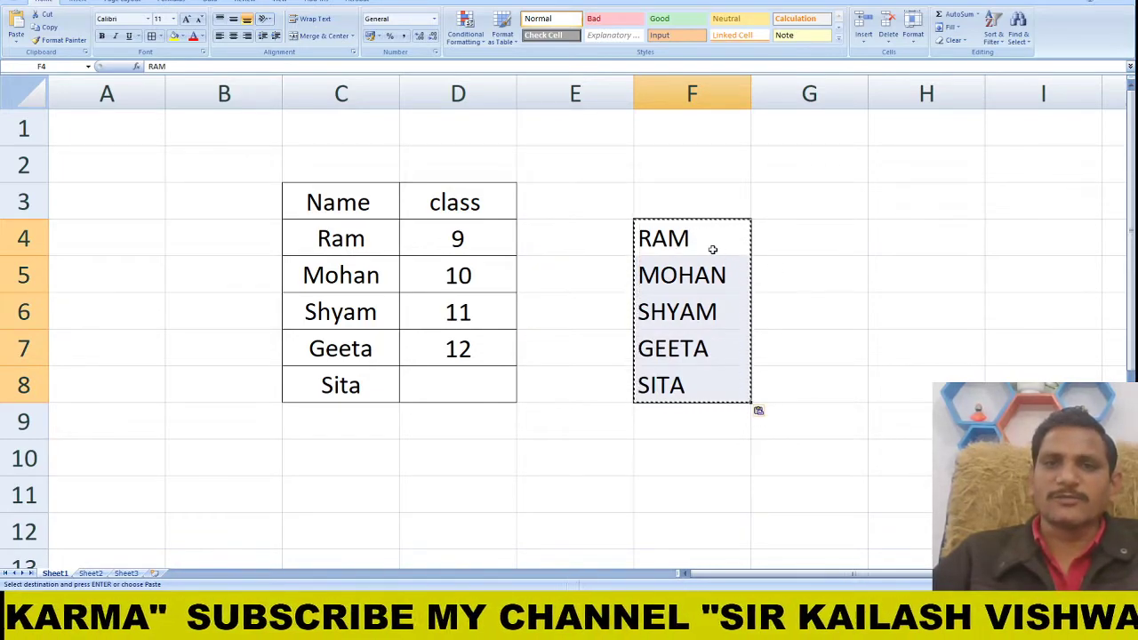
pyautogui.click(812, 247)
pyautogui.click(699, 189)
pyautogui.press('Escape')
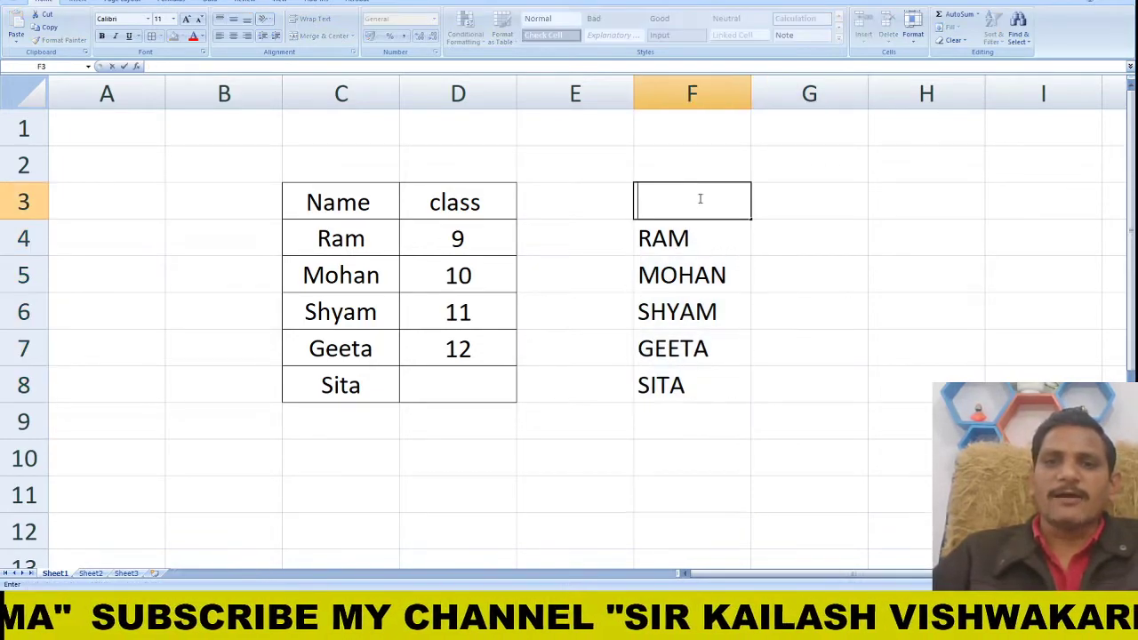
# Copy the uppercase values in F4:F8 and paste them over the names in C4:C8.
pyautogui.moveTo(698, 233); pyautogui.dragTo(699, 390)
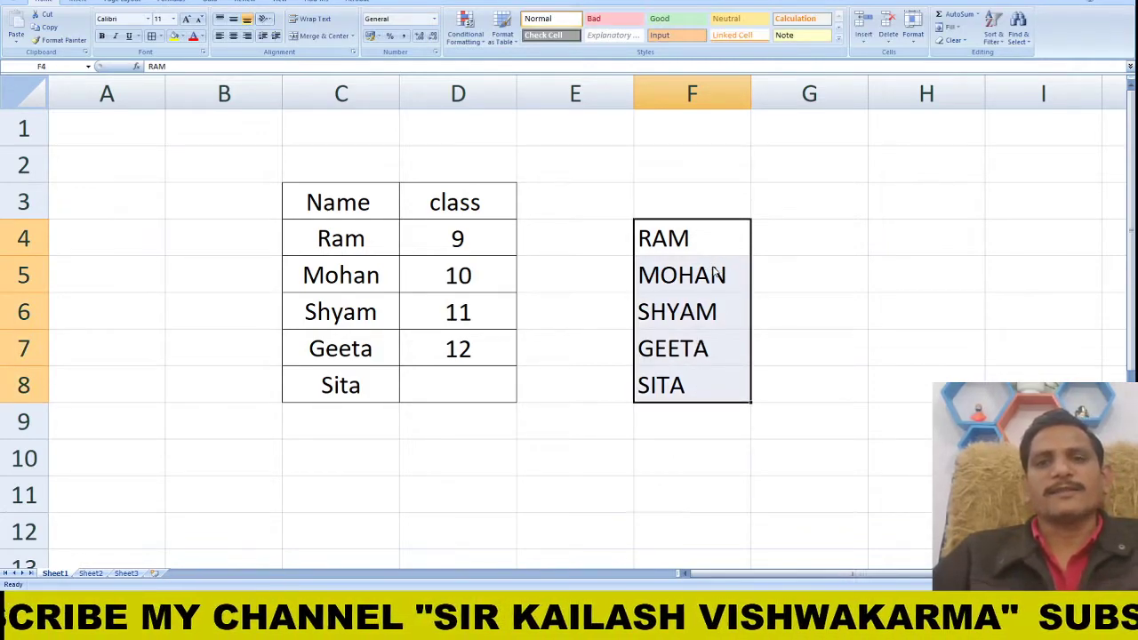
pyautogui.hotkey('ctrl', 'c')
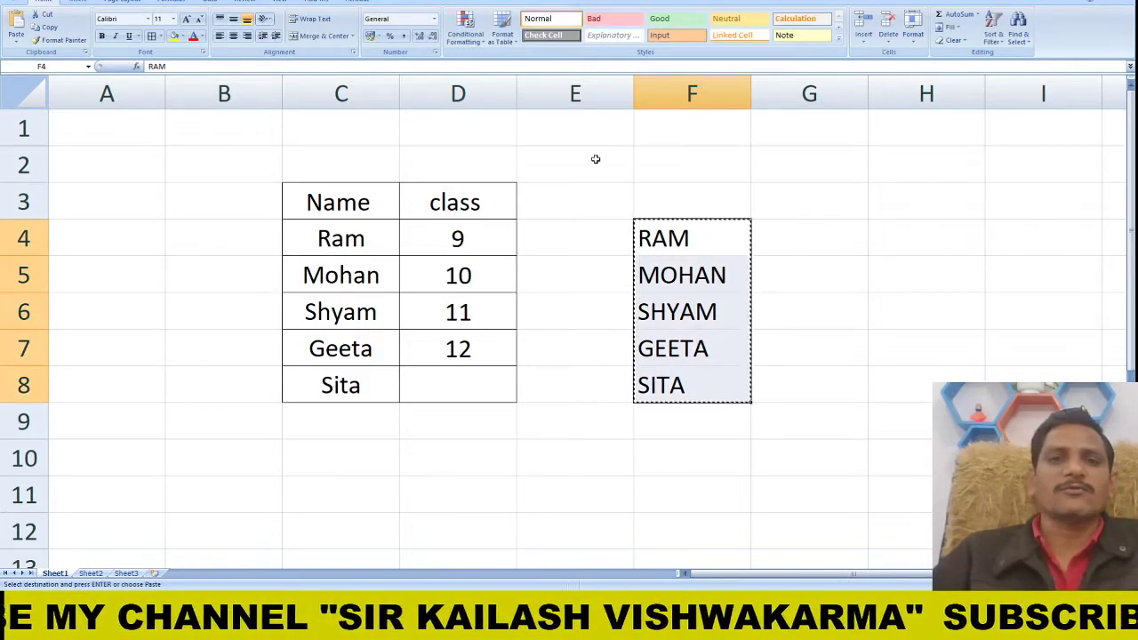
pyautogui.click(347, 246)
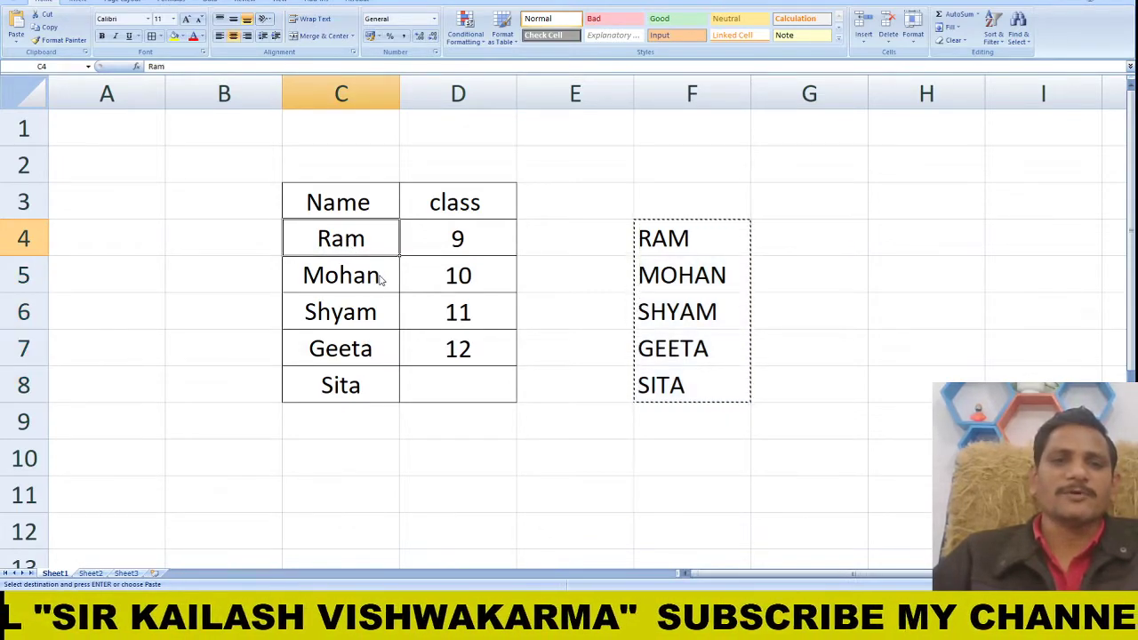
pyautogui.hotkey('ctrl', 'v')
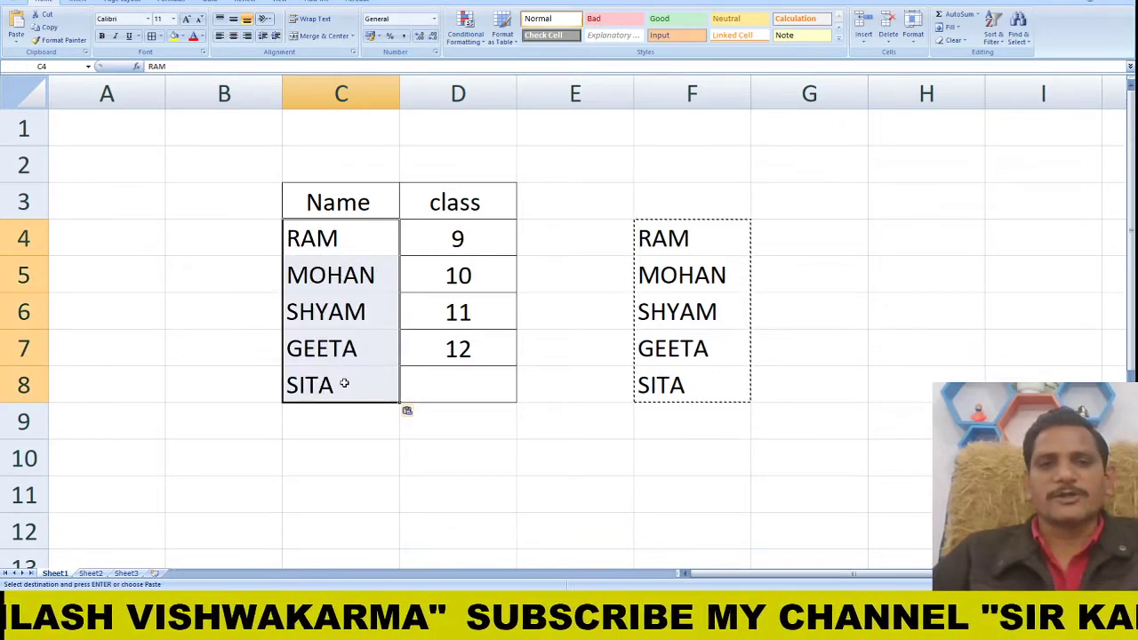
# Clear the helper cells F4:F8 and return to F4.
pyautogui.moveTo(690, 224); pyautogui.dragTo(697, 389)
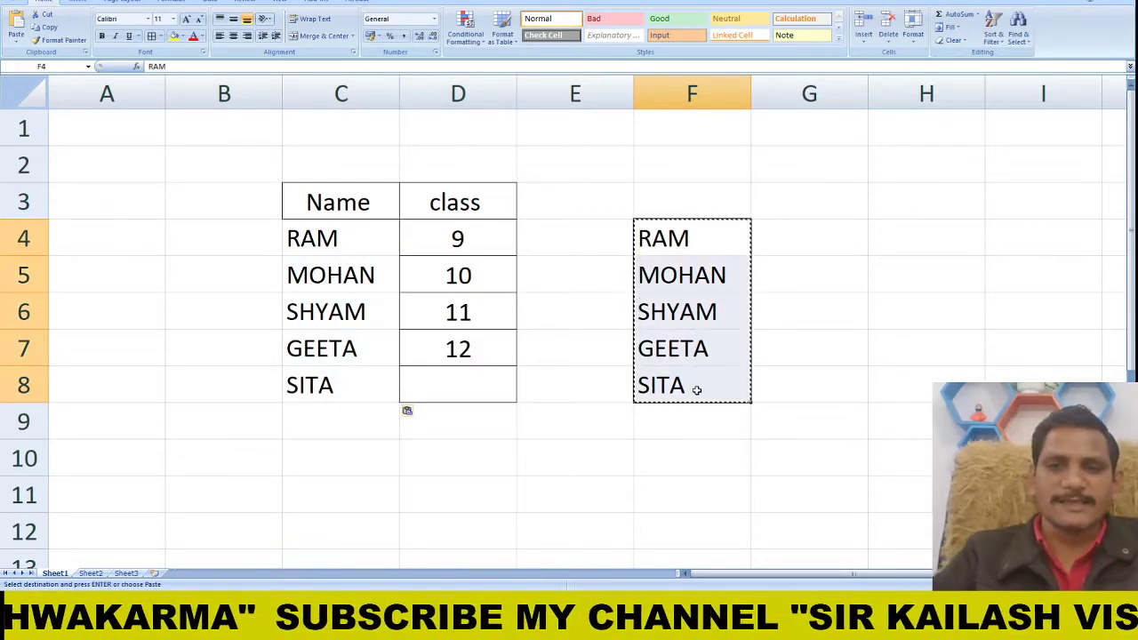
pyautogui.press('Delete')
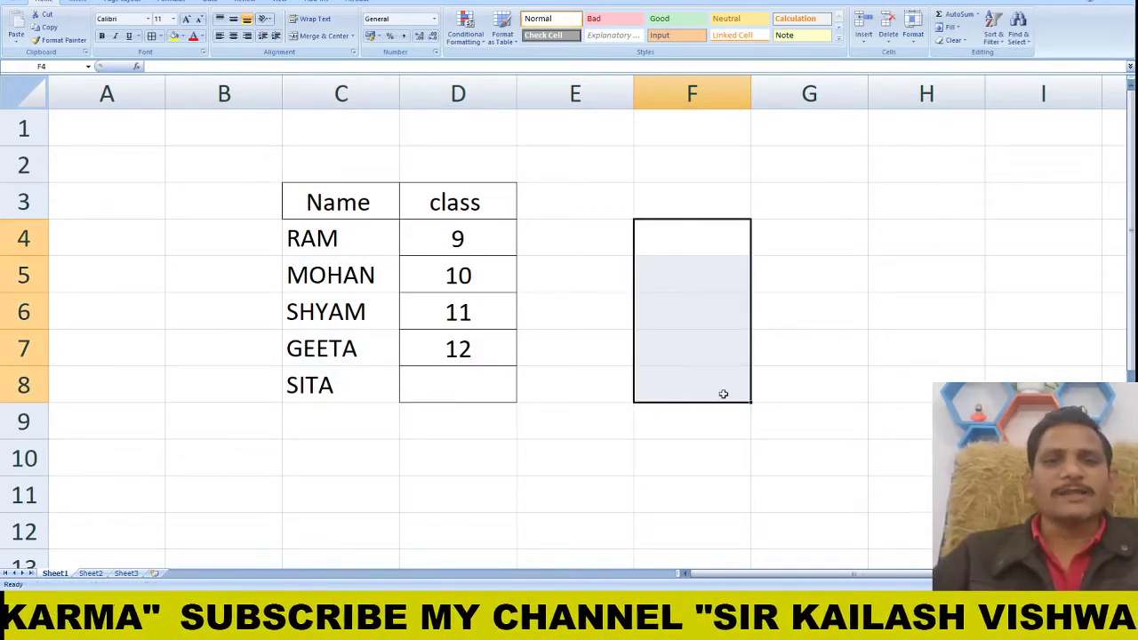
pyautogui.click(690, 233)
pyautogui.doubleClick(686, 242)
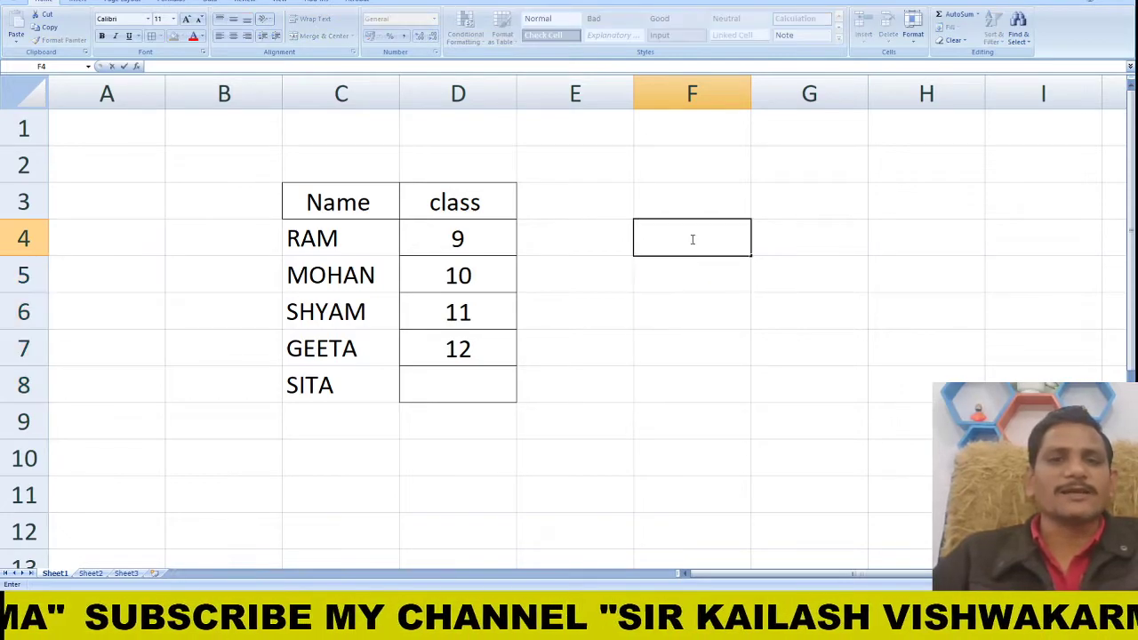
# Enter =LOWER(C4) in F4.
pyautogui.click(663, 345)
pyautogui.click(678, 229)
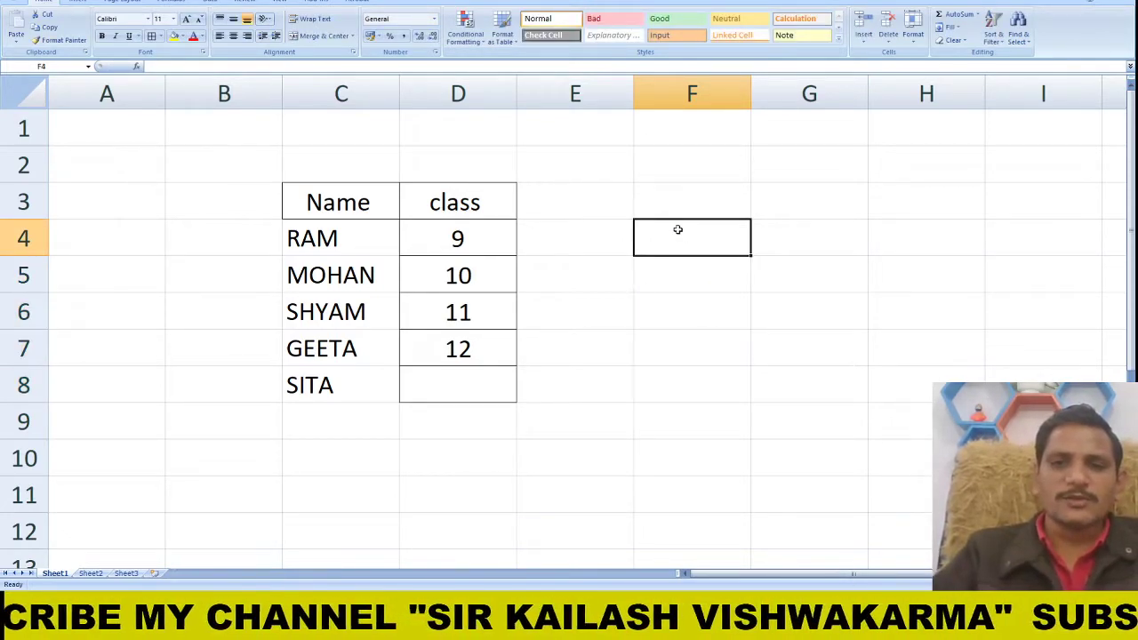
pyautogui.write('=')
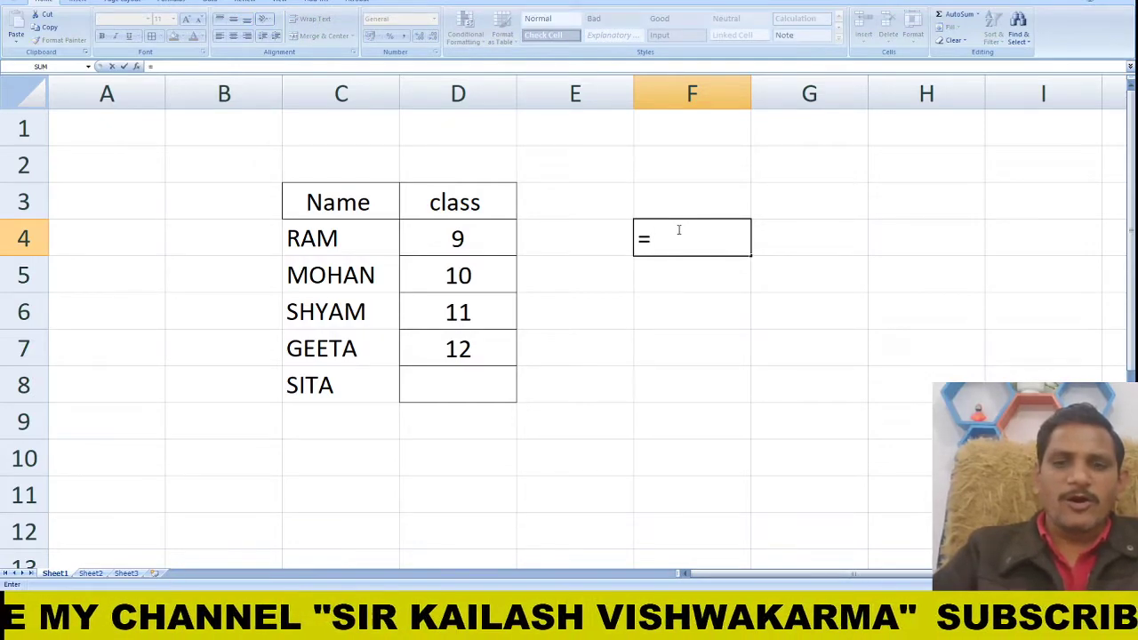
pyautogui.write('l')
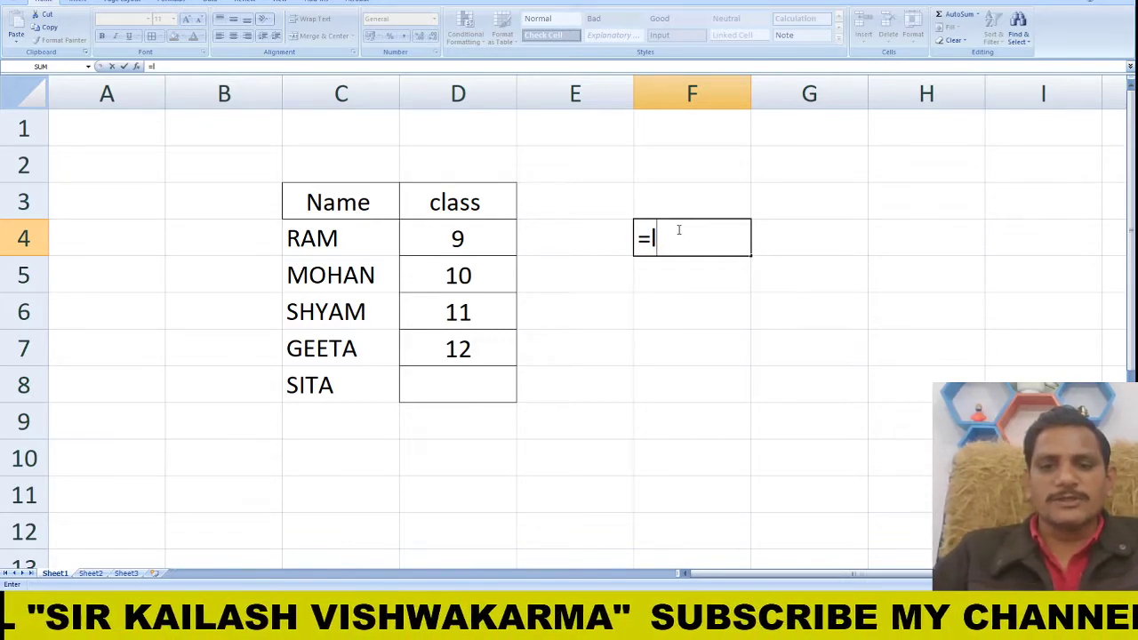
pyautogui.write('o')
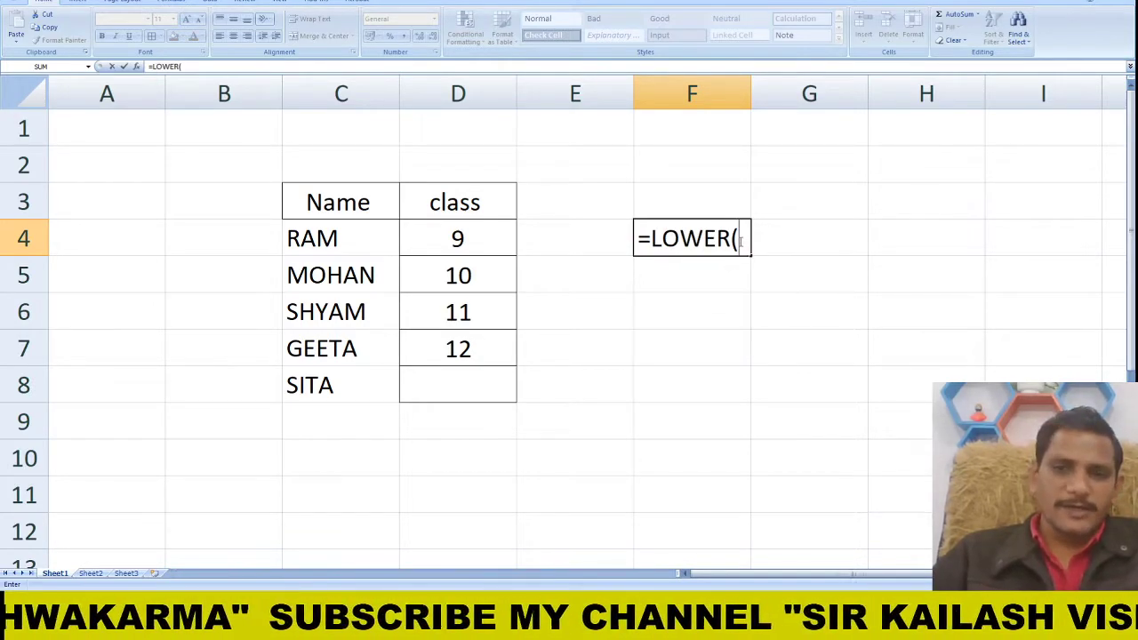
pyautogui.click(349, 246)
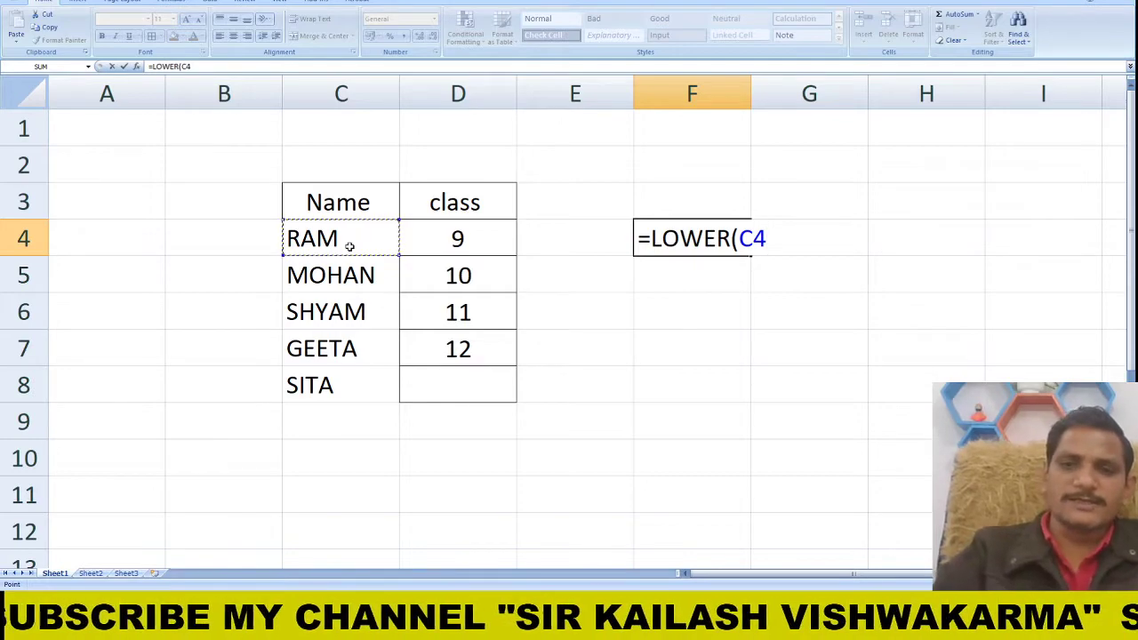
pyautogui.write(')')
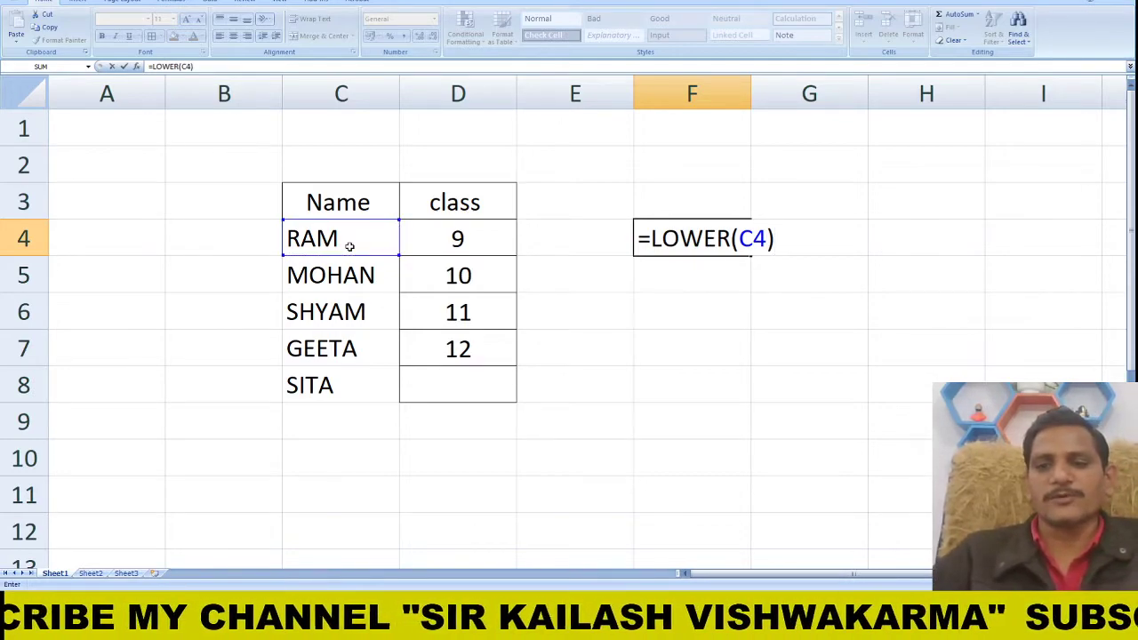
pyautogui.press('Return')
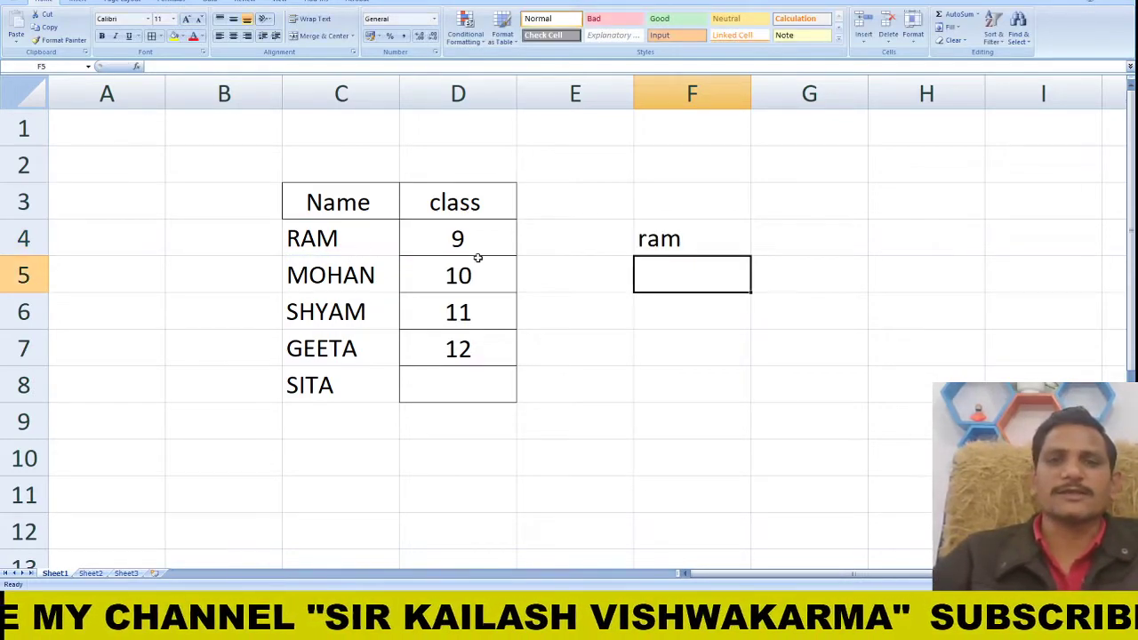
# Fill the LOWER formula down to F8 and copy the lowercase results F4:F8.
pyautogui.click(683, 236)
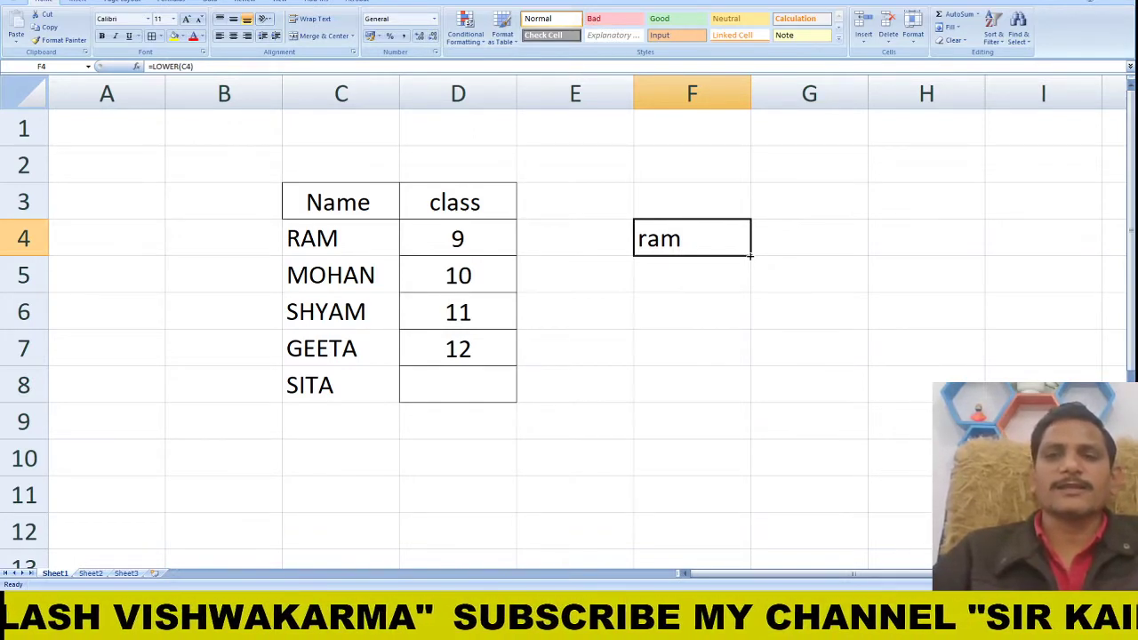
pyautogui.moveTo(751, 257); pyautogui.dragTo(748, 390)
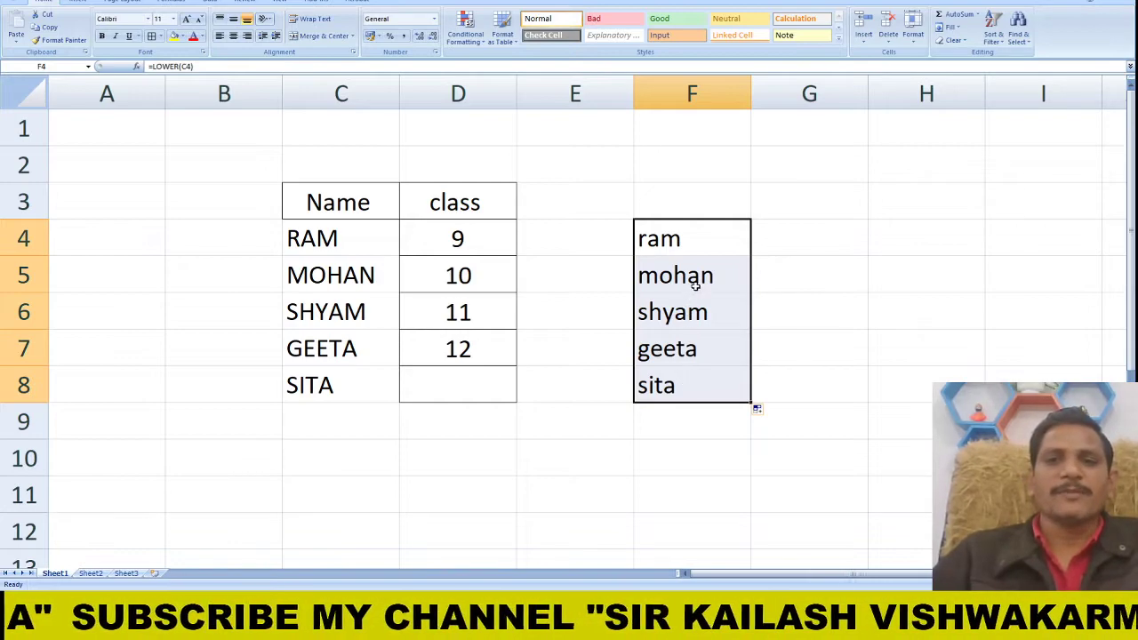
pyautogui.click(823, 223)
pyautogui.moveTo(699, 236); pyautogui.dragTo(700, 382)
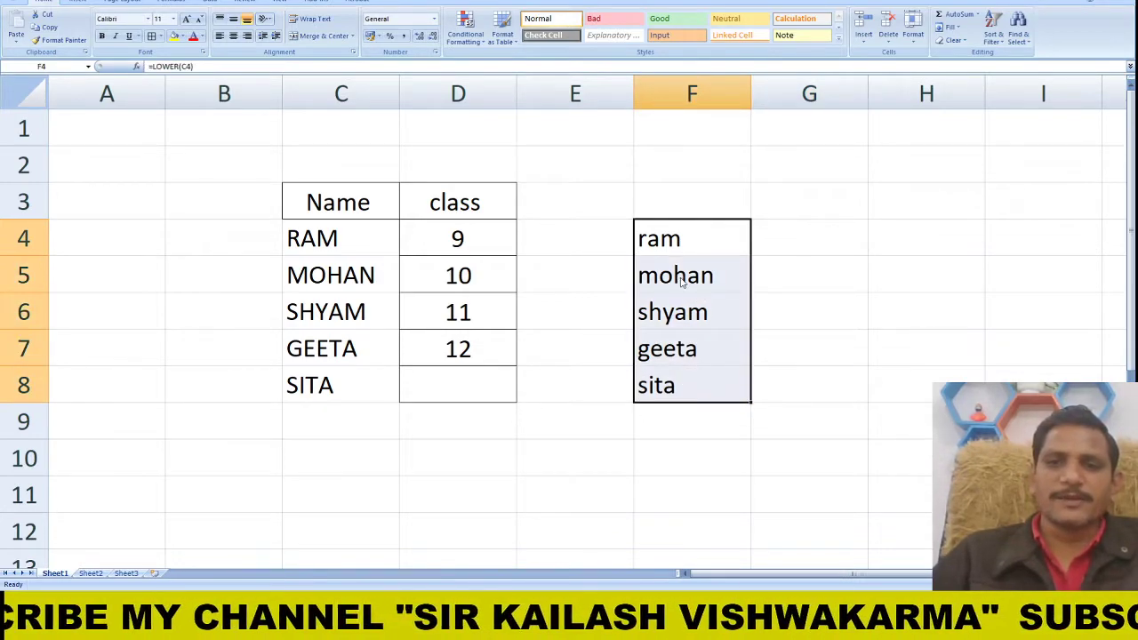
pyautogui.hotkey('ctrl', 'c')
# Try pasting the lowercase formulas over C4:C8, undo the #REF! result, and cancel the copy.
pyautogui.moveTo(360, 250); pyautogui.dragTo(353, 390)
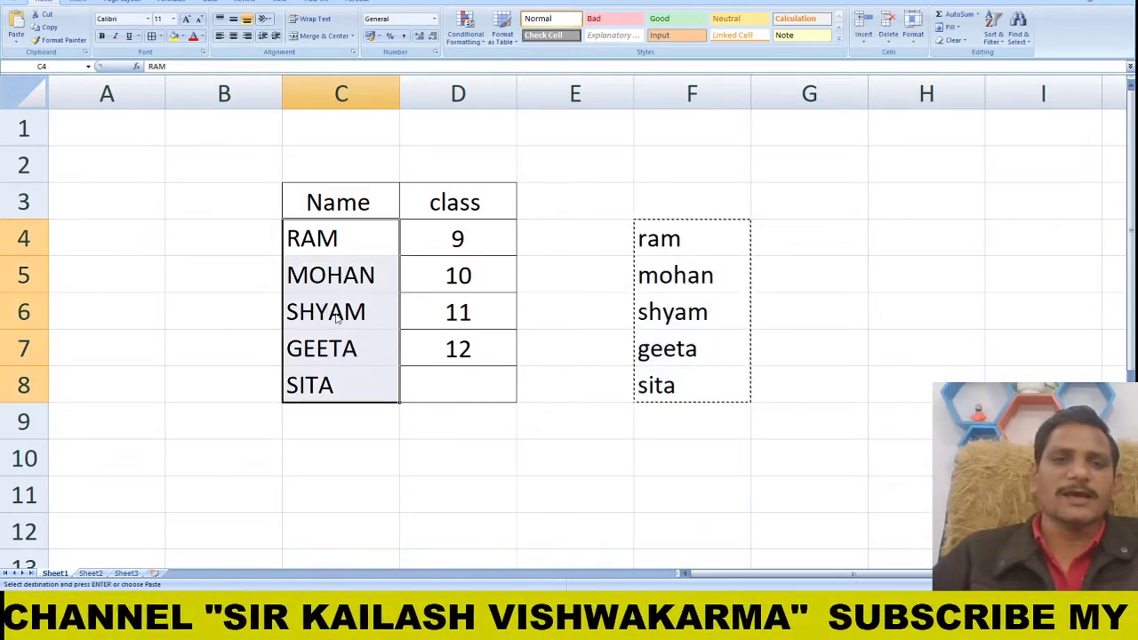
pyautogui.hotkey('ctrl', 'v')
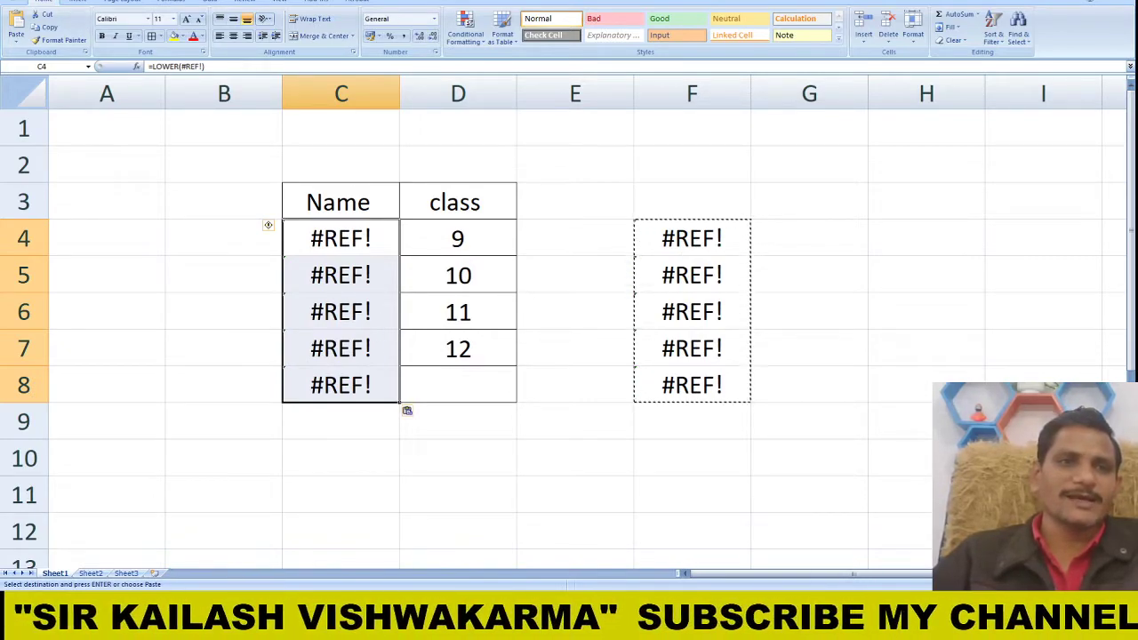
pyautogui.hotkey('ctrl', 'z')
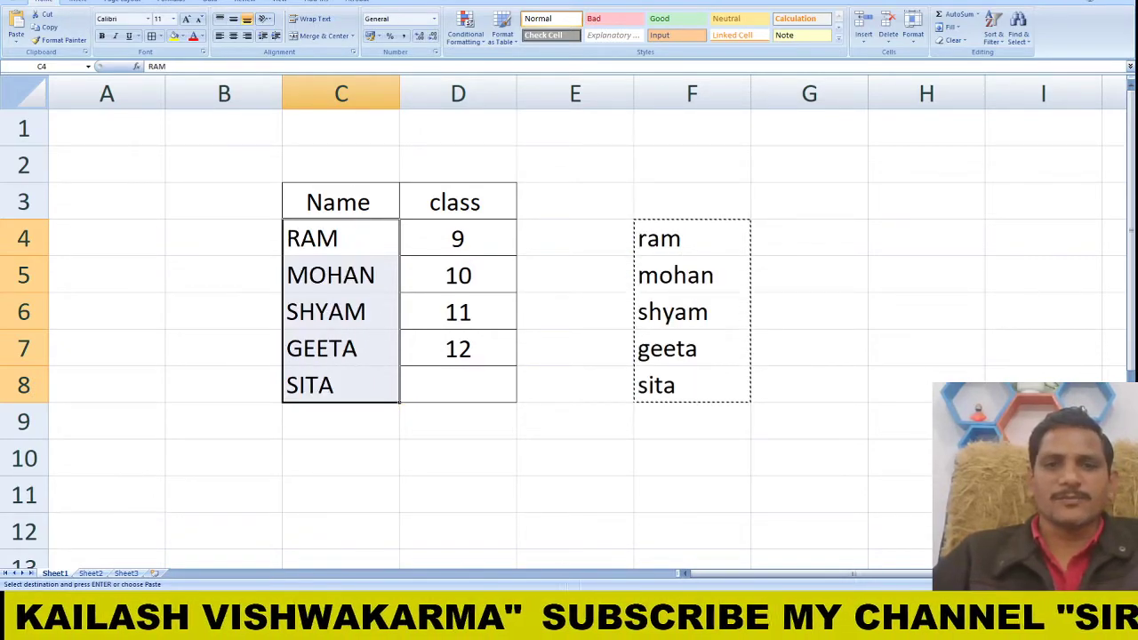
pyautogui.click(690, 238)
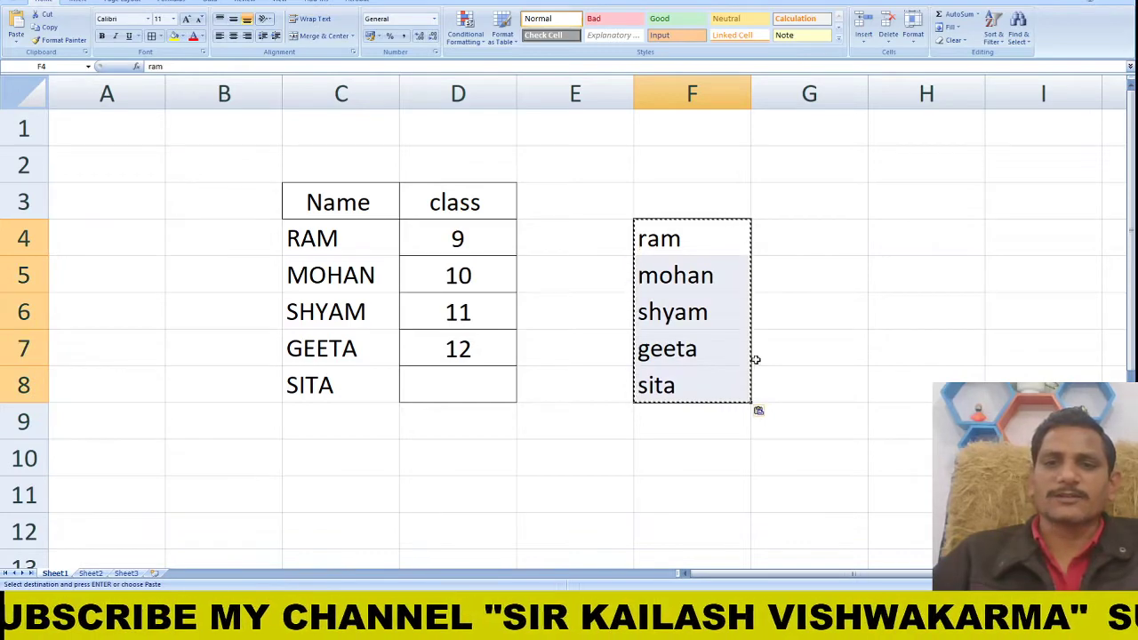
pyautogui.click(837, 302)
pyautogui.click(836, 248)
pyautogui.doubleClick(836, 248)
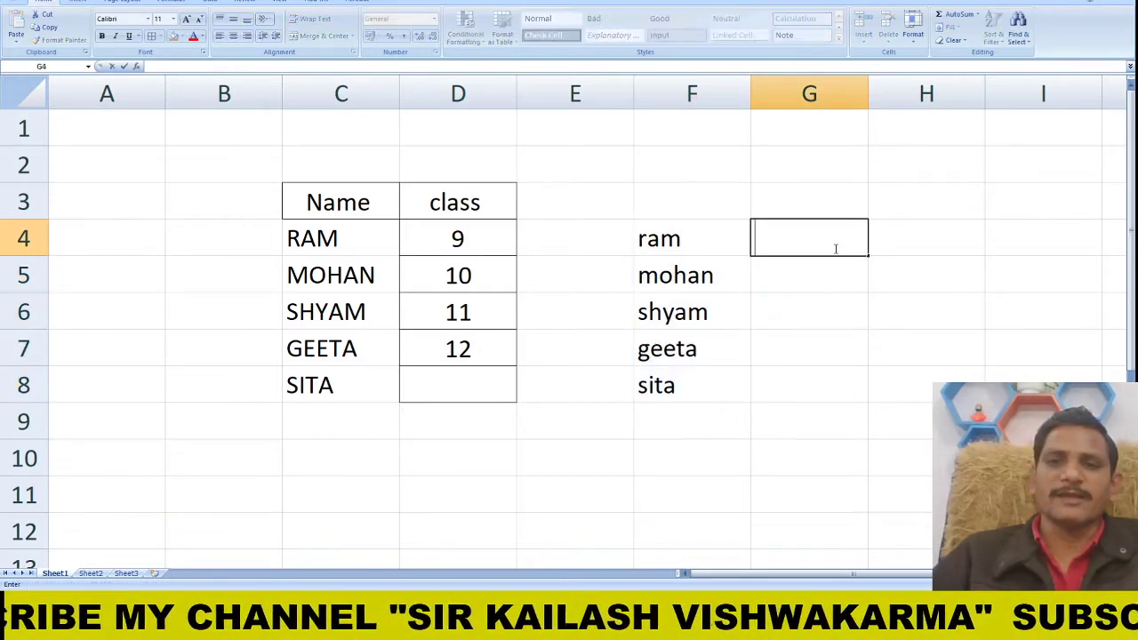
# Copy the lowercase names in F4:F8 and paste them over the Name column at C4.
pyautogui.click(714, 245)
pyautogui.click(738, 306)
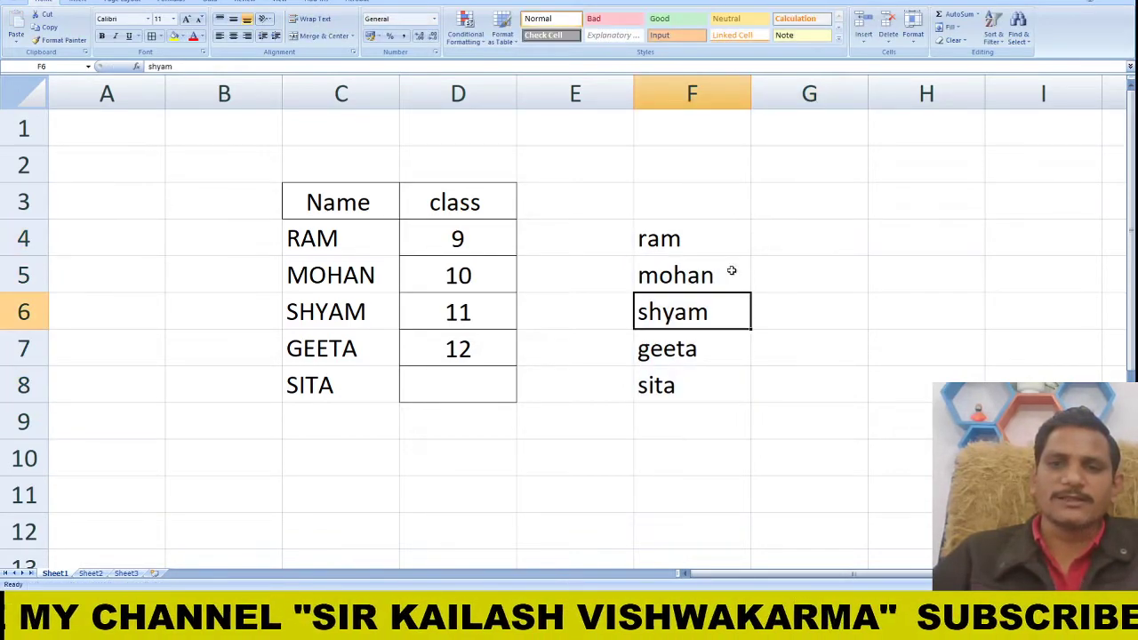
pyautogui.moveTo(706, 233); pyautogui.dragTo(699, 391)
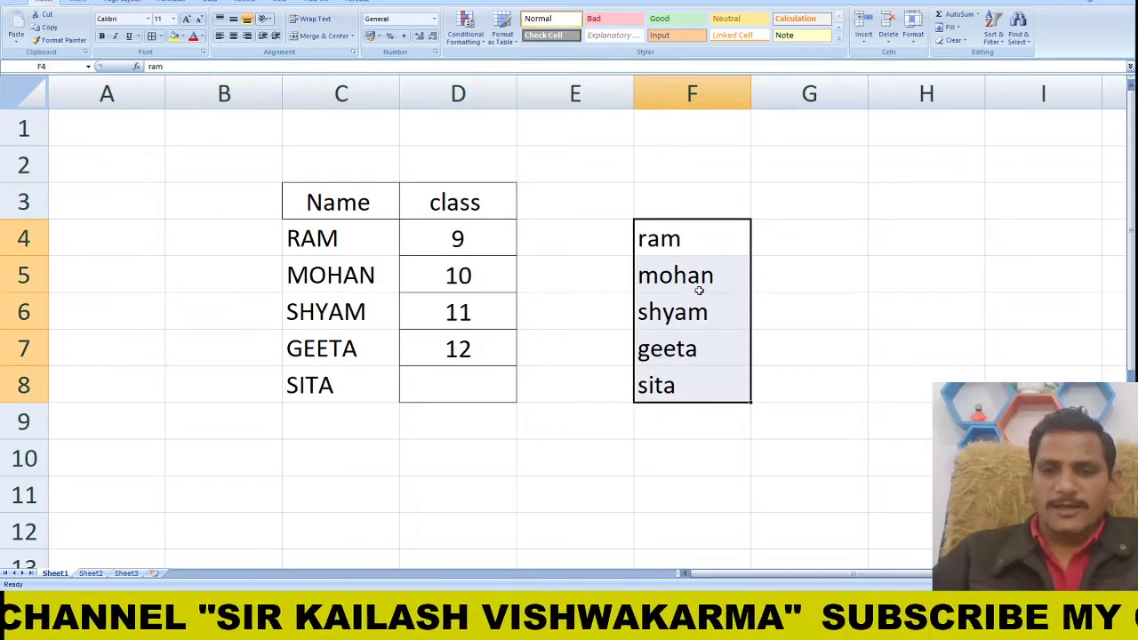
pyautogui.hotkey('ctrl', 'c')
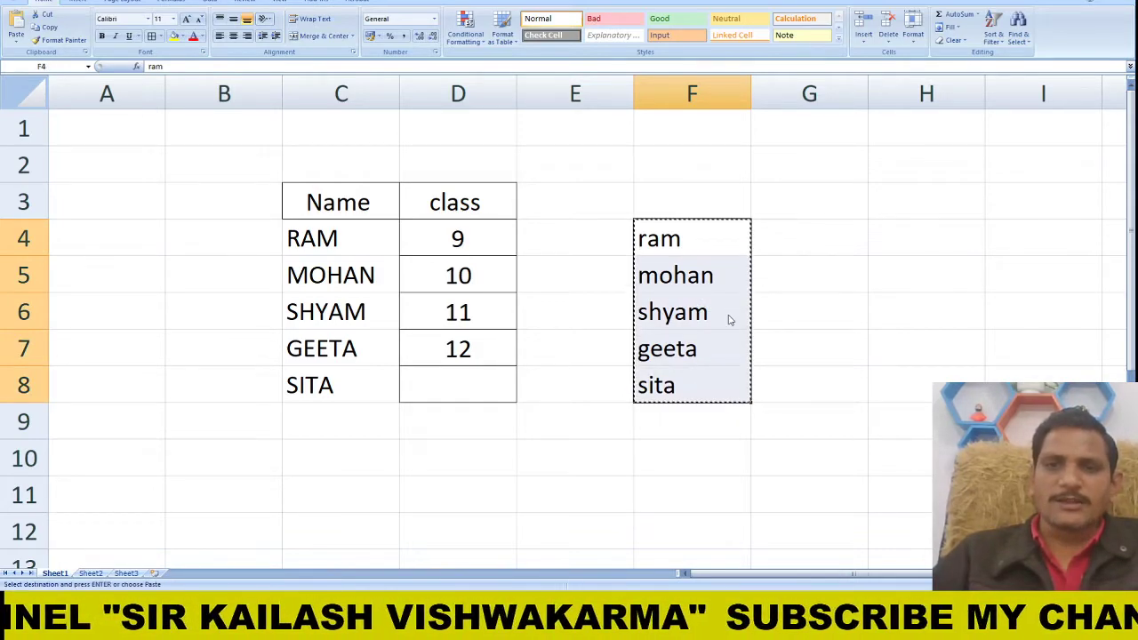
pyautogui.click(352, 239)
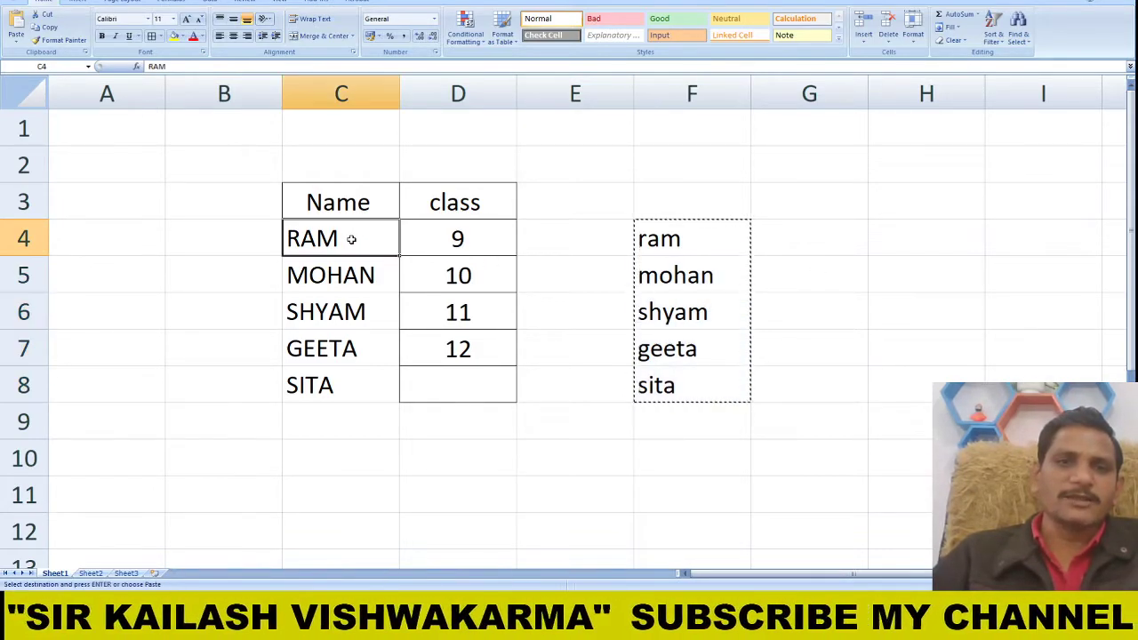
pyautogui.hotkey('ctrl', 'v')
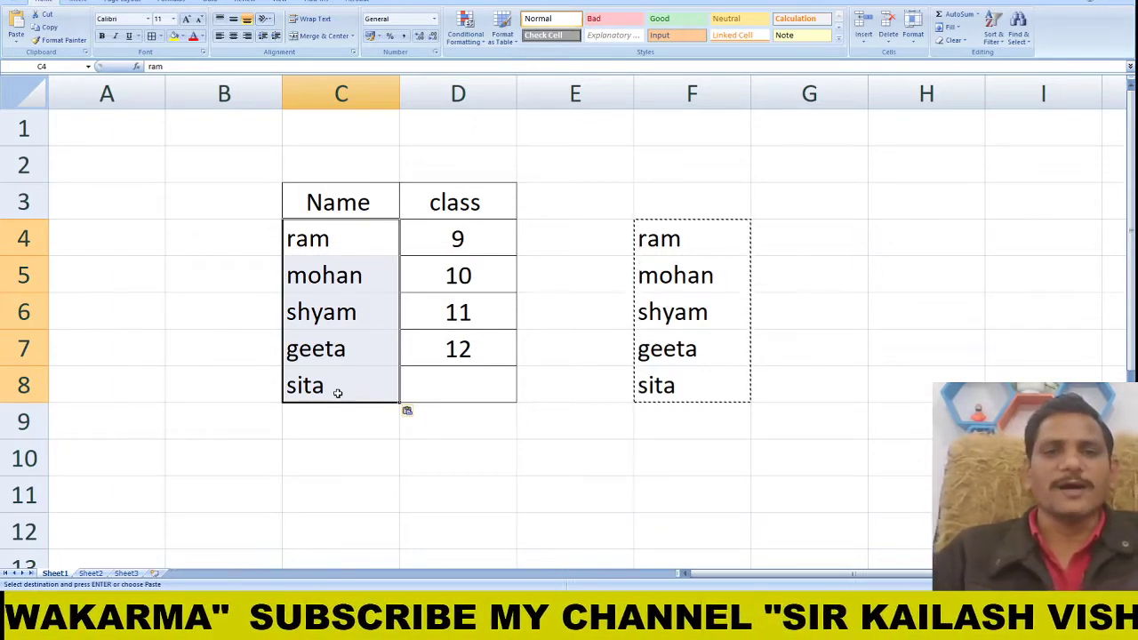
# Select the helper cells F4 to F8.
pyautogui.click(788, 244)
pyautogui.click(713, 245)
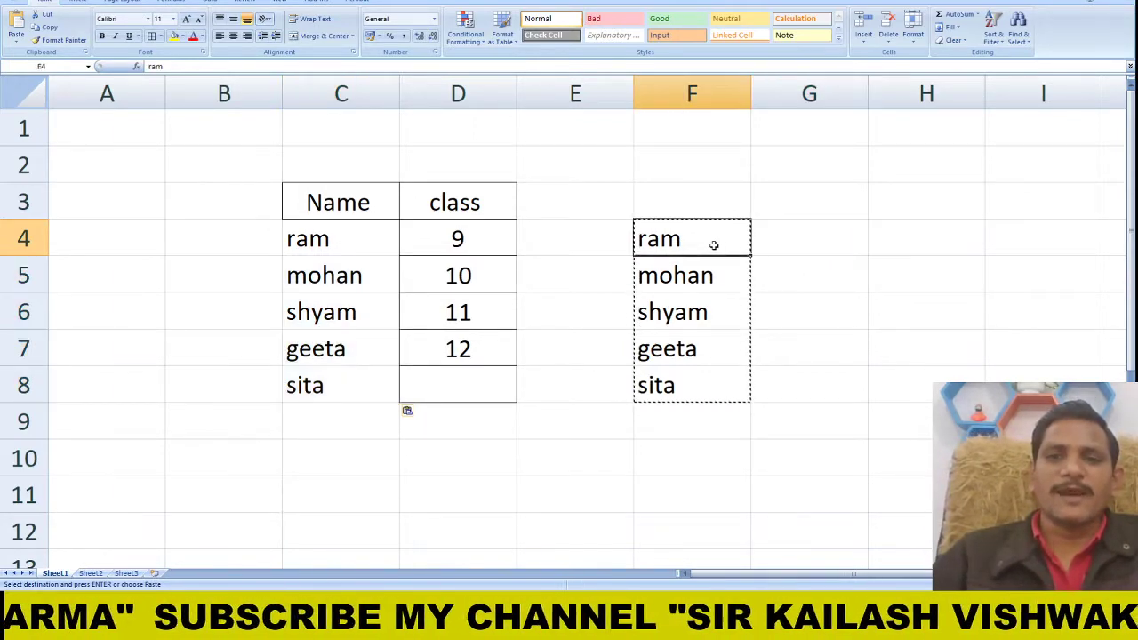
pyautogui.moveTo(713, 245); pyautogui.dragTo(719, 373)
# Clear F4:F8, enter =PROPER(C4) in F4, and fill it down to F8.
pyautogui.press('Delete')
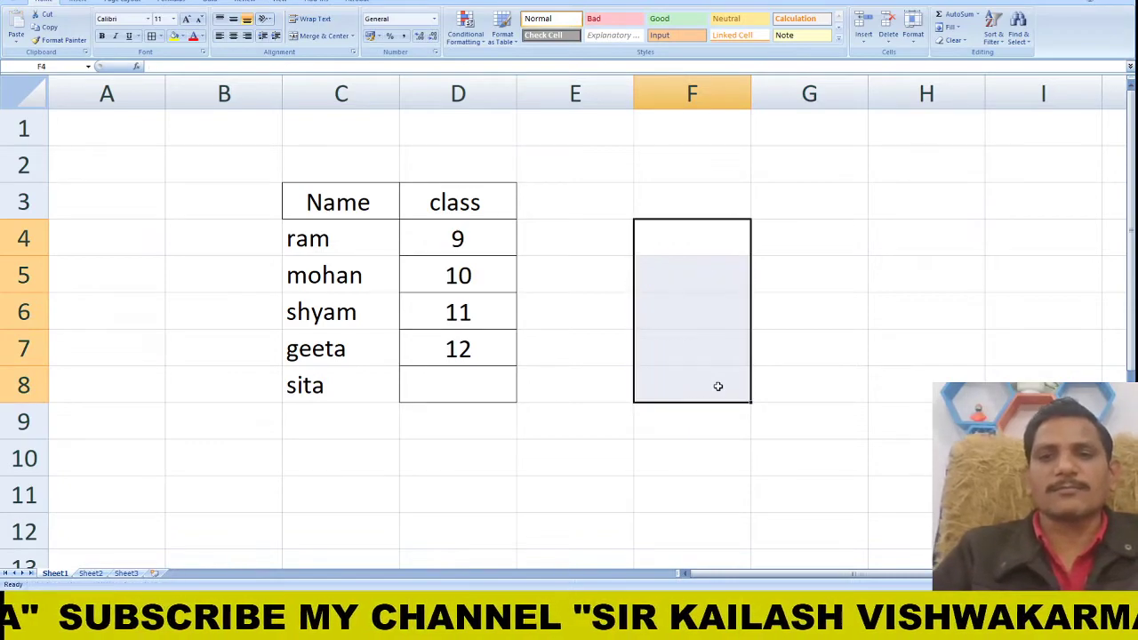
pyautogui.click(703, 236)
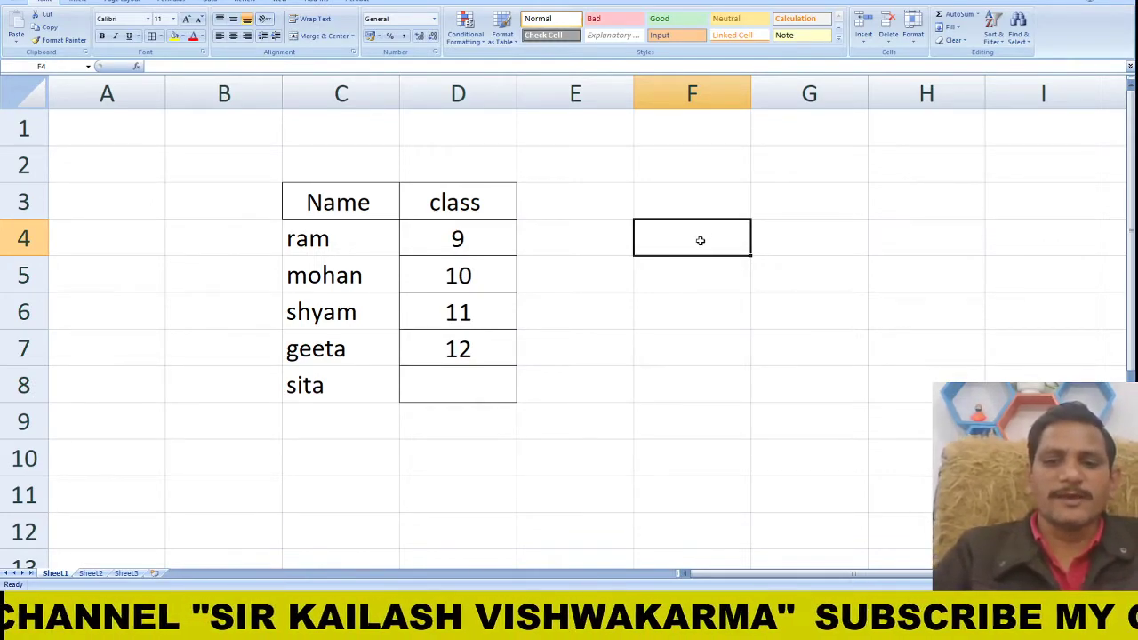
pyautogui.write('=')
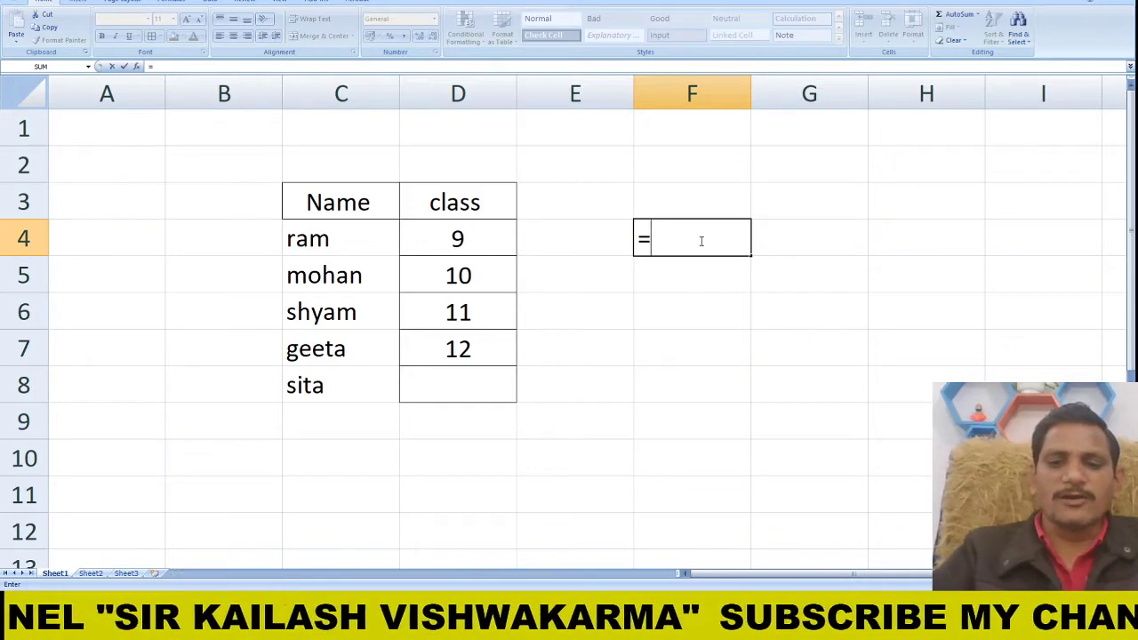
pyautogui.write('pr')
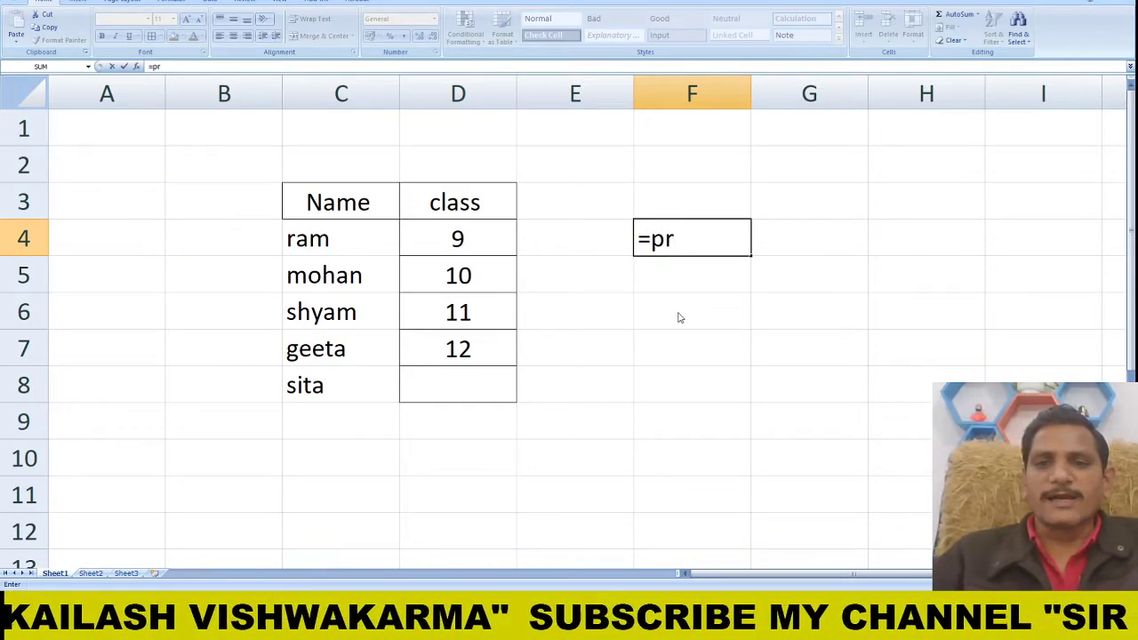
pyautogui.write('op')
pyautogui.press('Tab')
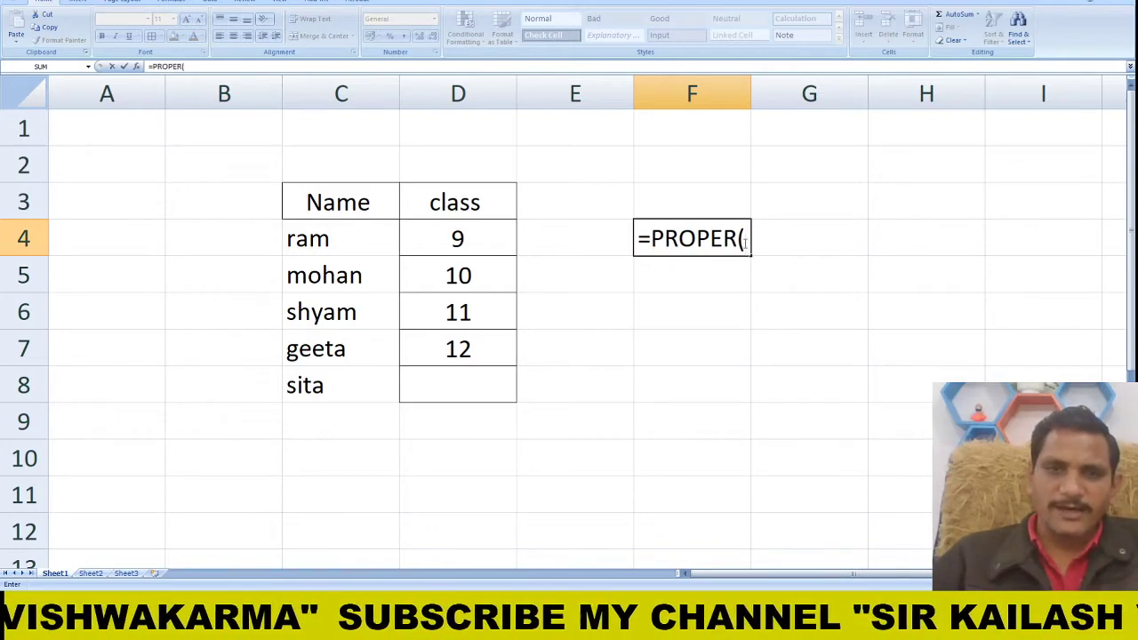
pyautogui.click(350, 241)
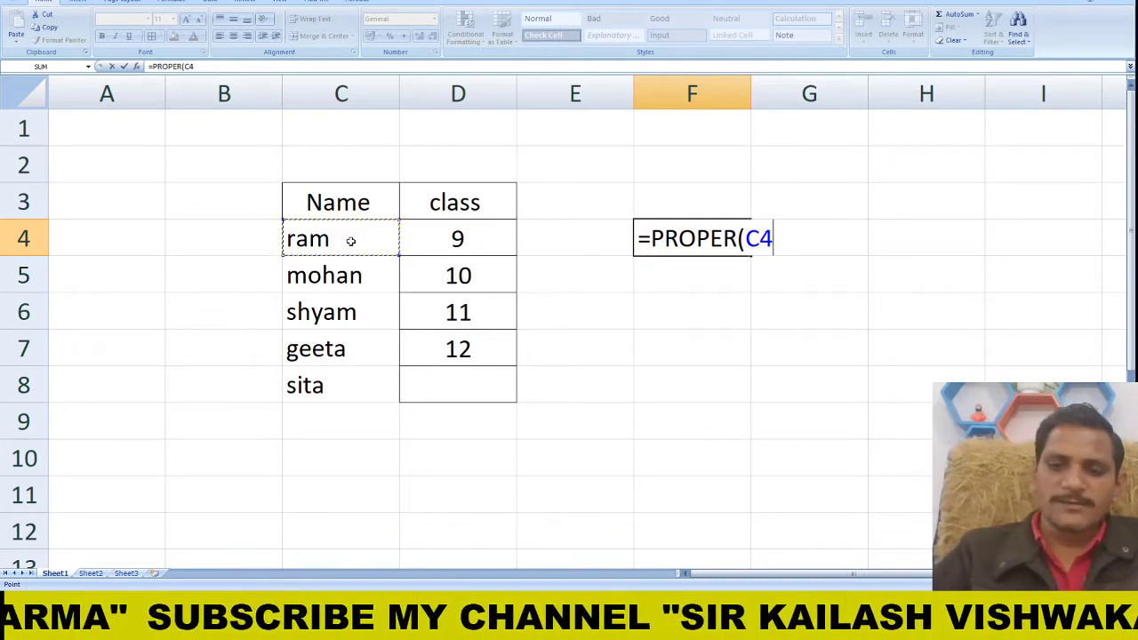
pyautogui.write(')')
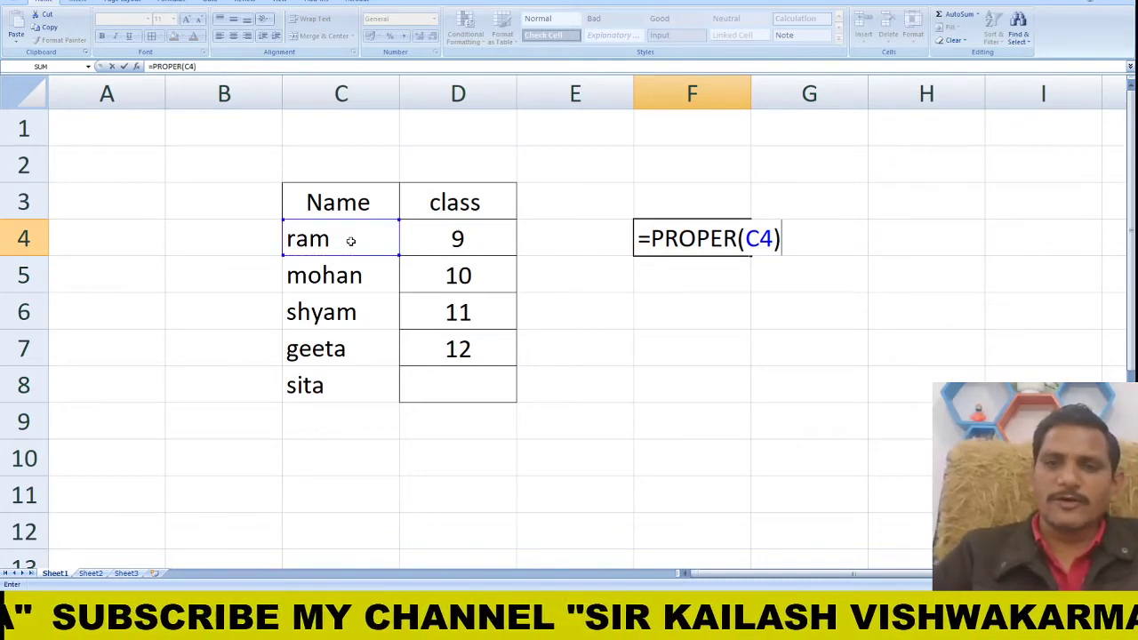
pyautogui.press('Return')
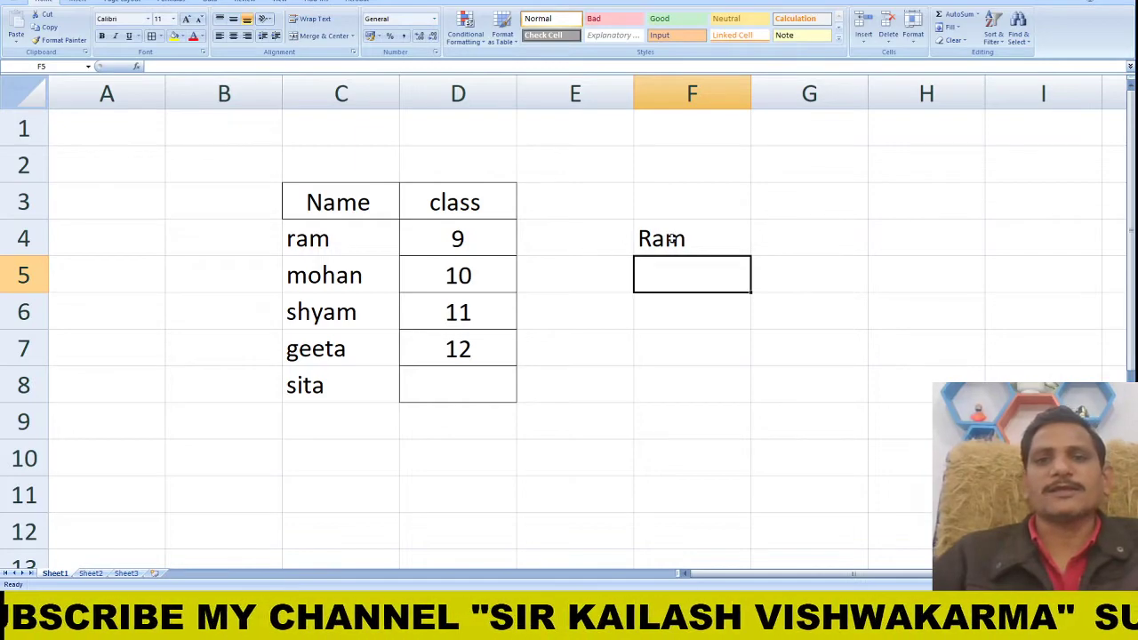
pyautogui.click(671, 239)
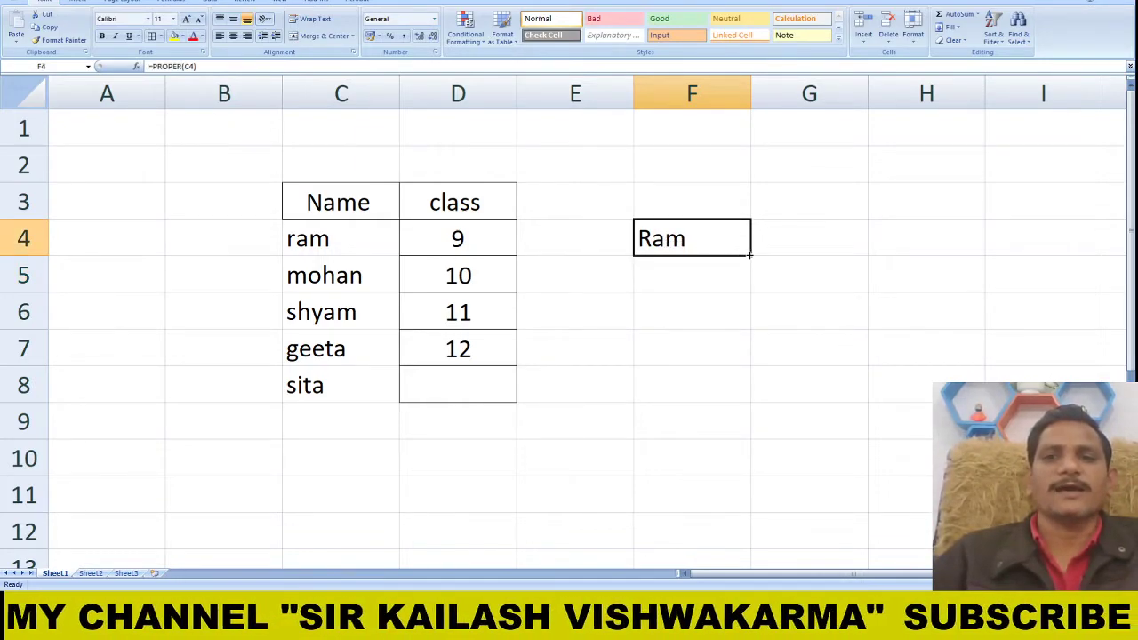
pyautogui.moveTo(749, 255); pyautogui.dragTo(724, 394)
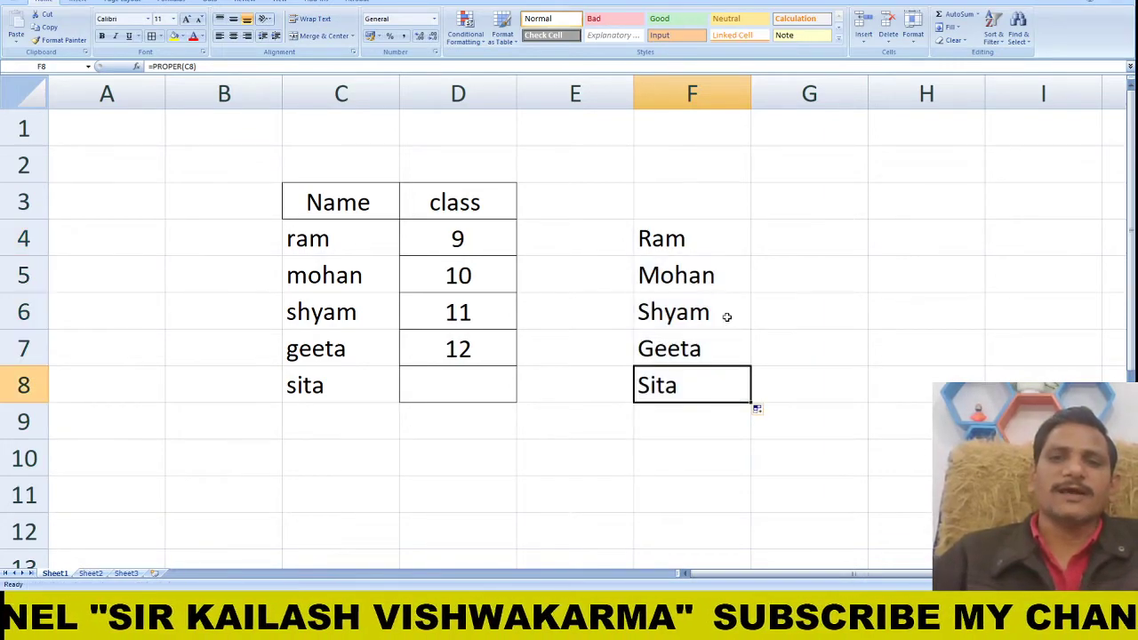
# Copy the proper-case results F4:F8, paste at C4, and undo the #REF! errors.
pyautogui.click(699, 236)
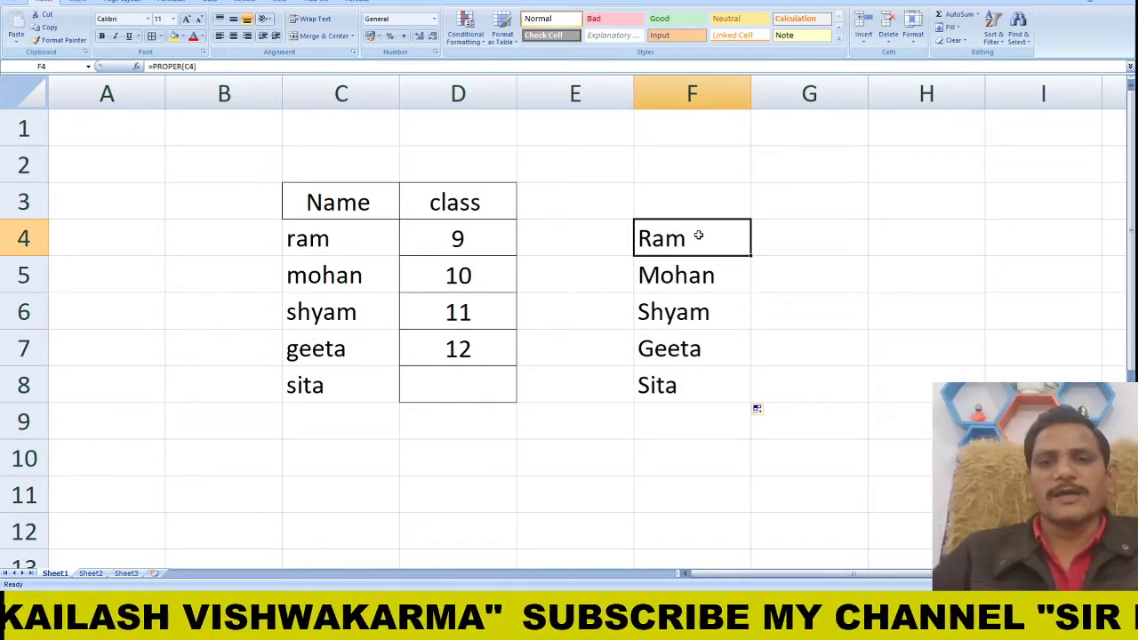
pyautogui.click(735, 322)
pyautogui.click(708, 244)
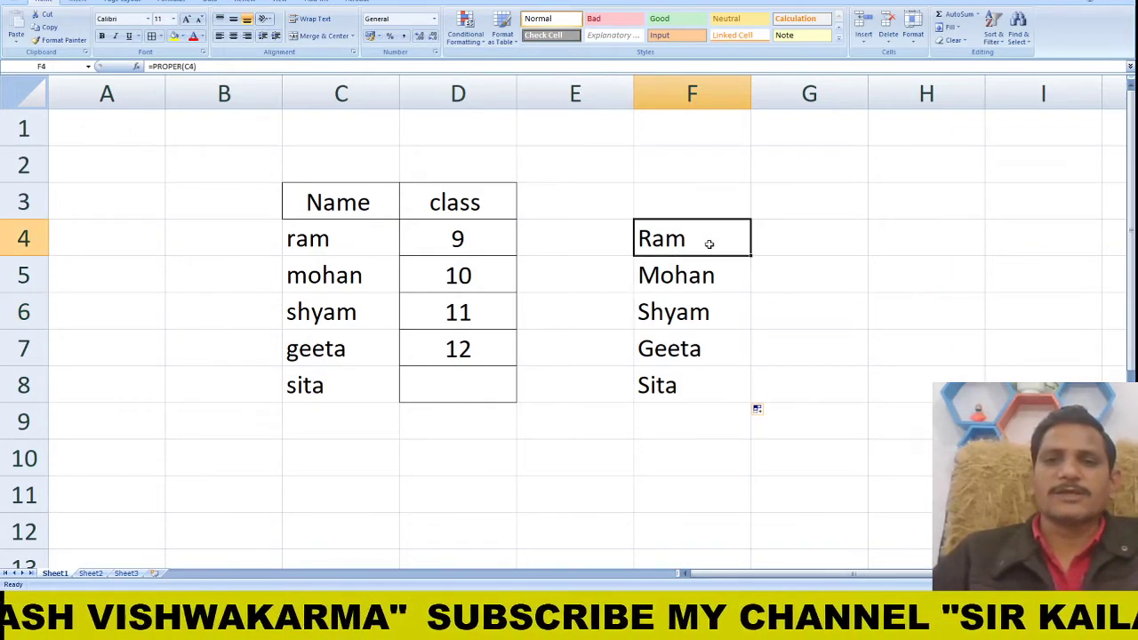
pyautogui.moveTo(708, 244); pyautogui.dragTo(692, 374)
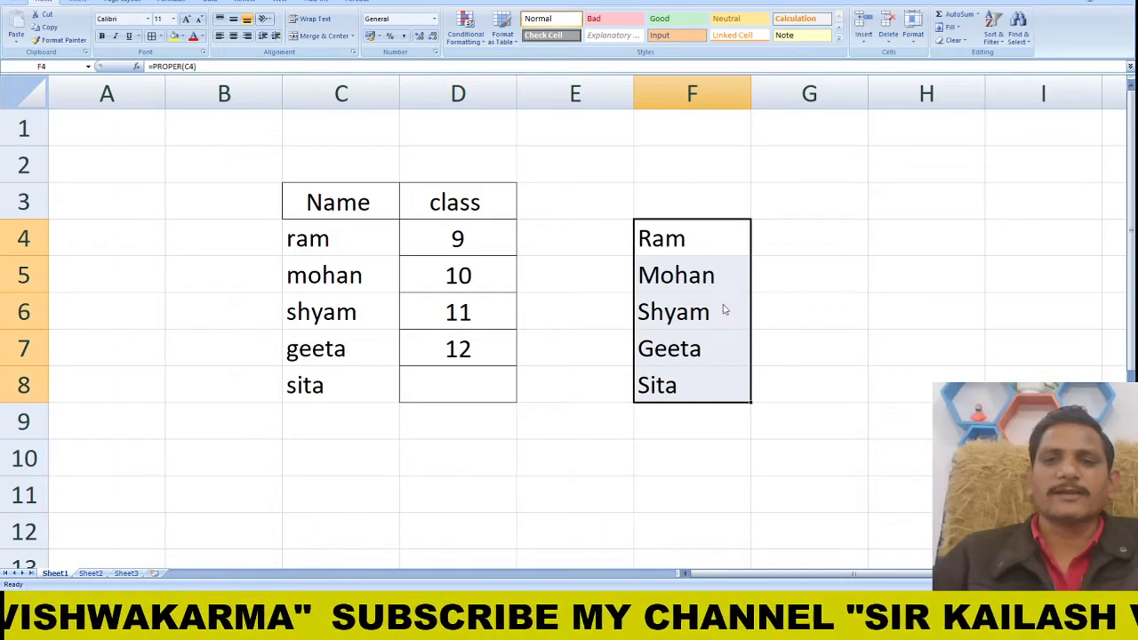
pyautogui.hotkey('ctrl', 'c')
pyautogui.click(338, 237)
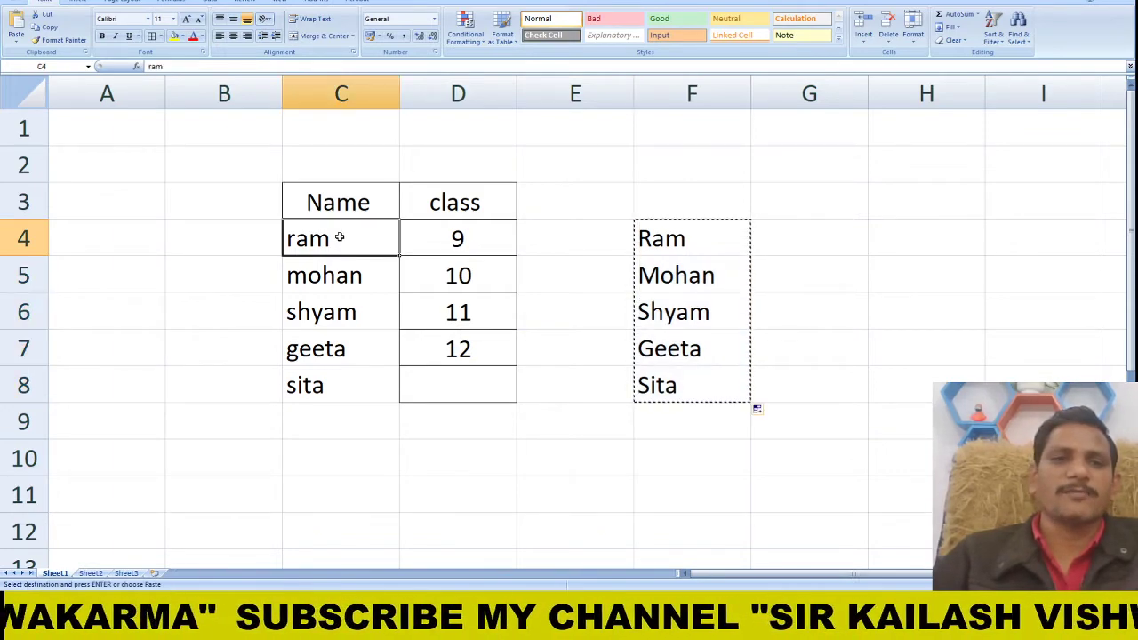
pyautogui.hotkey('ctrl', 'v')
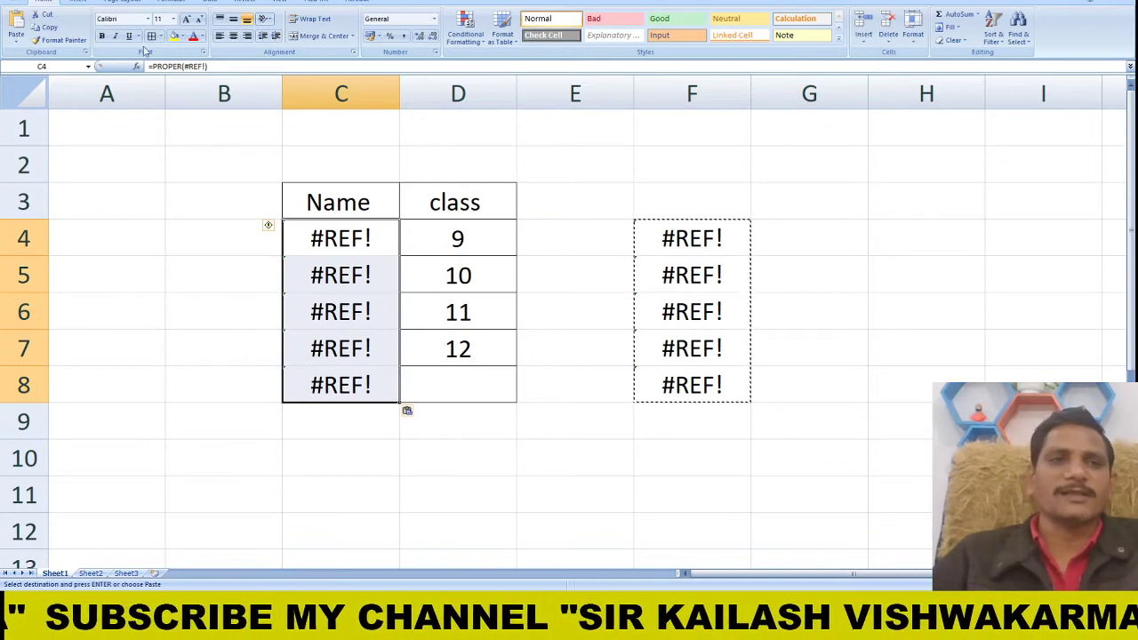
pyautogui.hotkey('ctrl', 'z')
# Reselect F4:F8 and paste them over themselves as plain values.
pyautogui.click(671, 242)
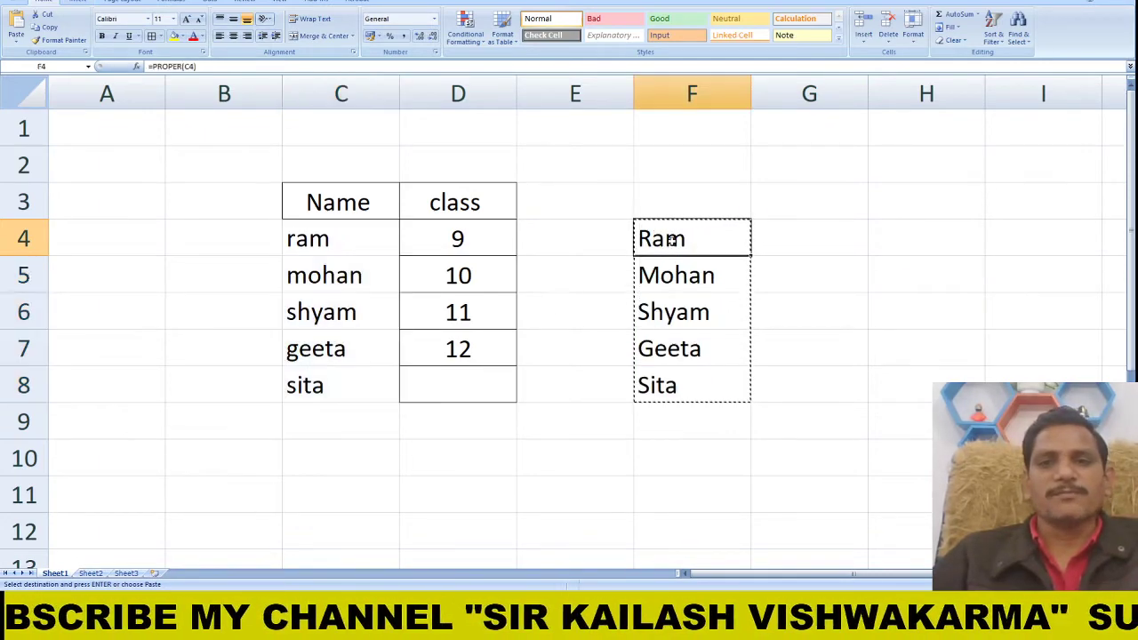
pyautogui.moveTo(671, 242); pyautogui.dragTo(686, 381)
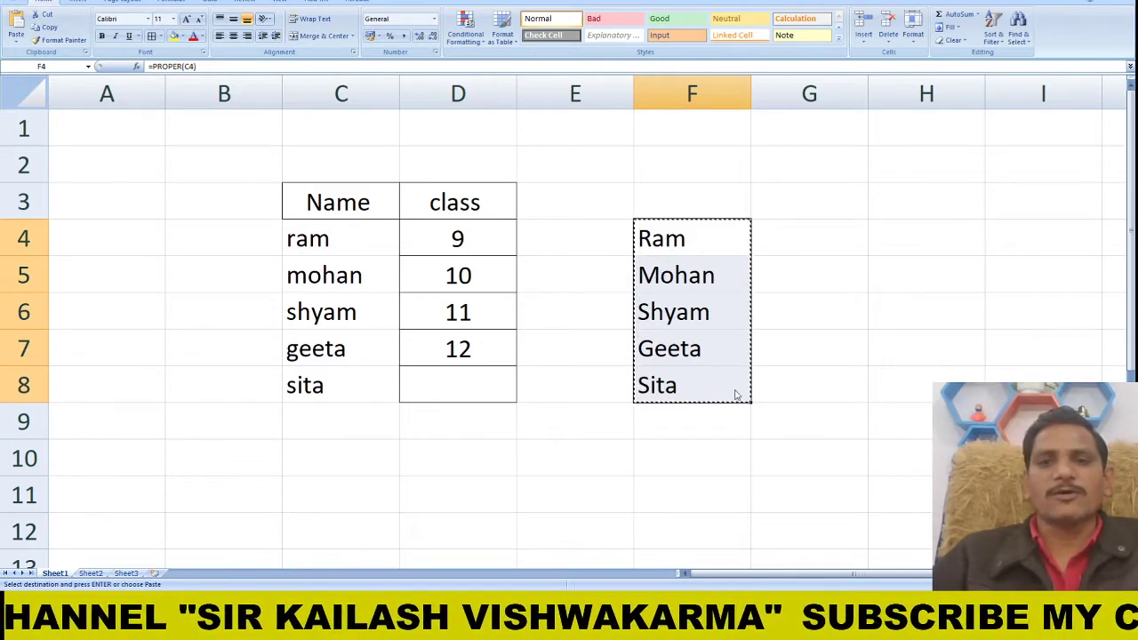
pyautogui.hotkey('alt', 'h')
pyautogui.press('v')
pyautogui.press('v')
pyautogui.click(811, 251)
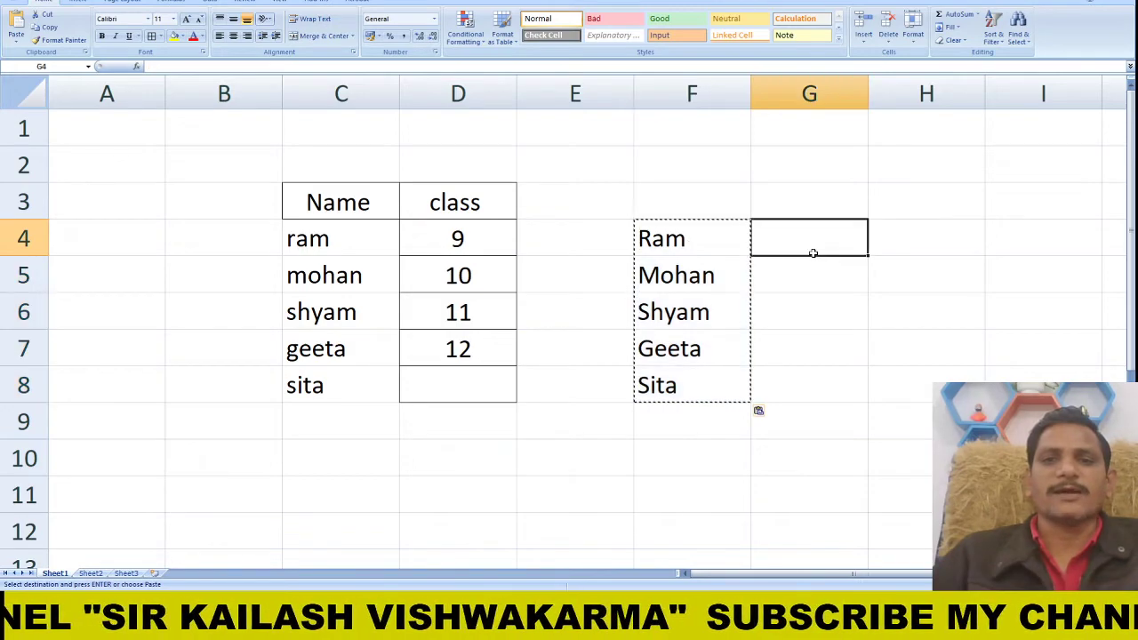
pyautogui.click(702, 207)
pyautogui.press('Escape')
# Copy the proper-case values in F4:F8 and paste them into the Name column at C4.
pyautogui.moveTo(698, 236); pyautogui.dragTo(702, 388)
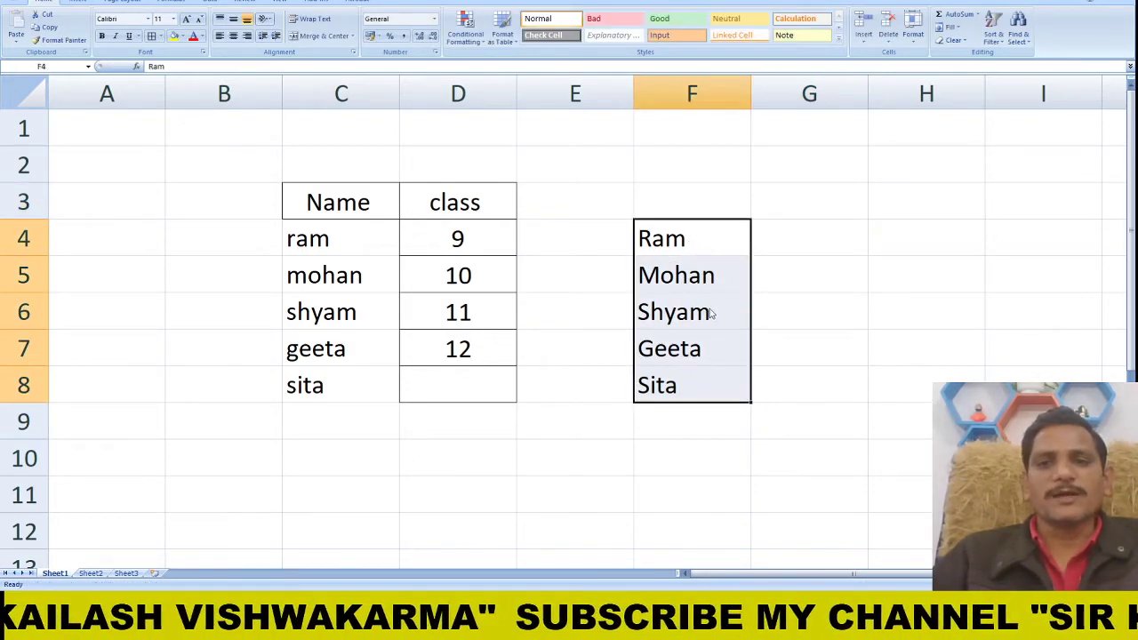
pyautogui.hotkey('ctrl', 'c')
pyautogui.click(355, 249)
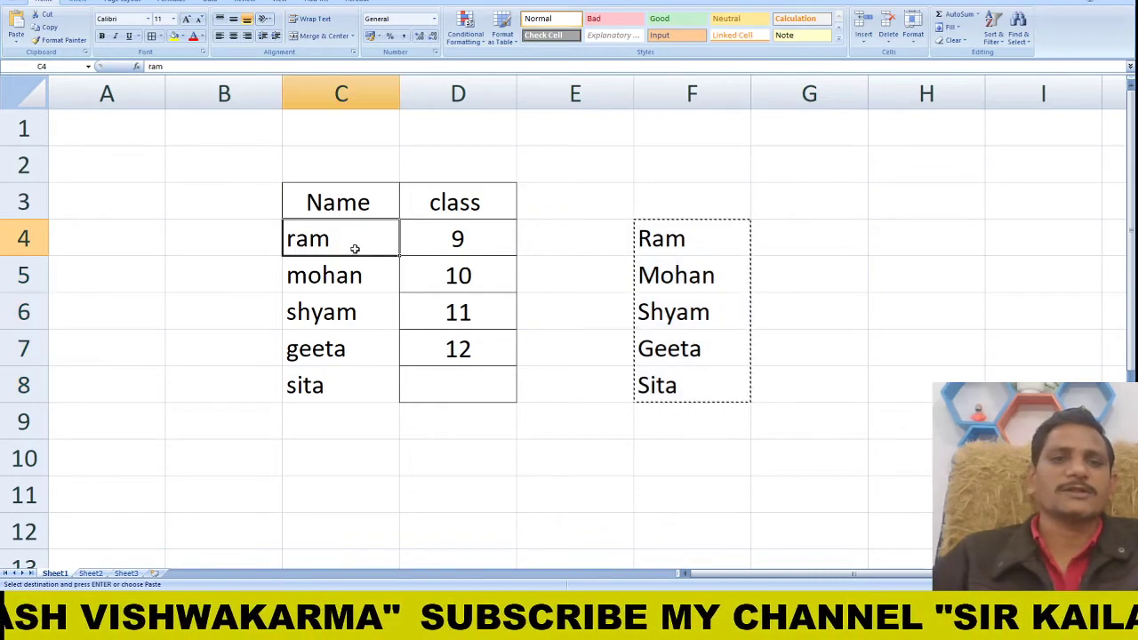
pyautogui.hotkey('ctrl', 'v')
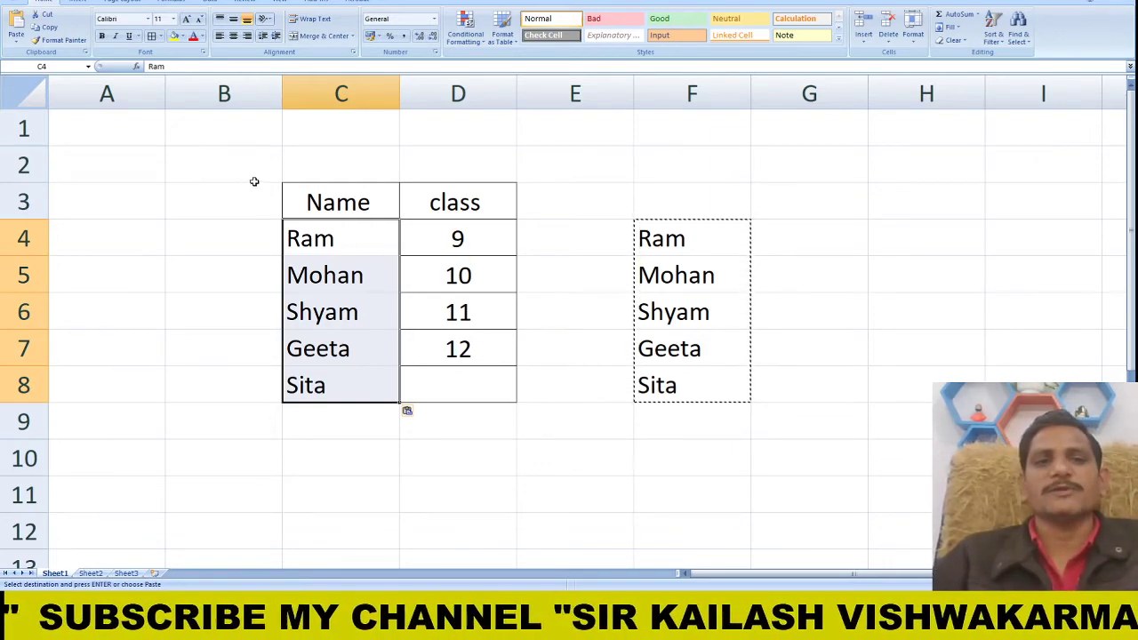
pyautogui.click(487, 451)
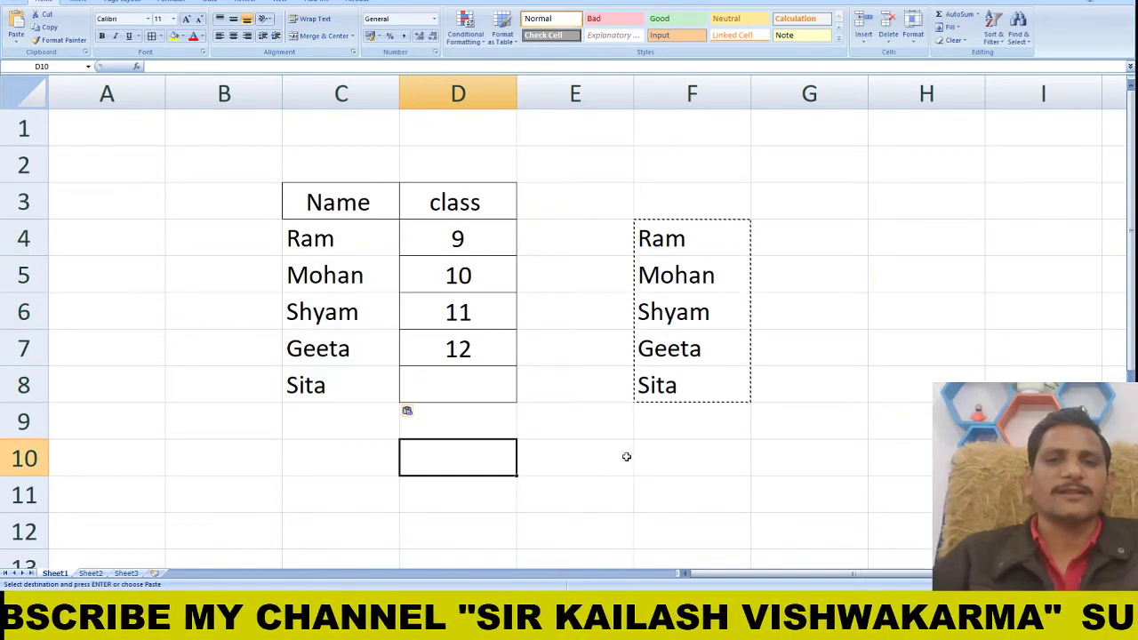